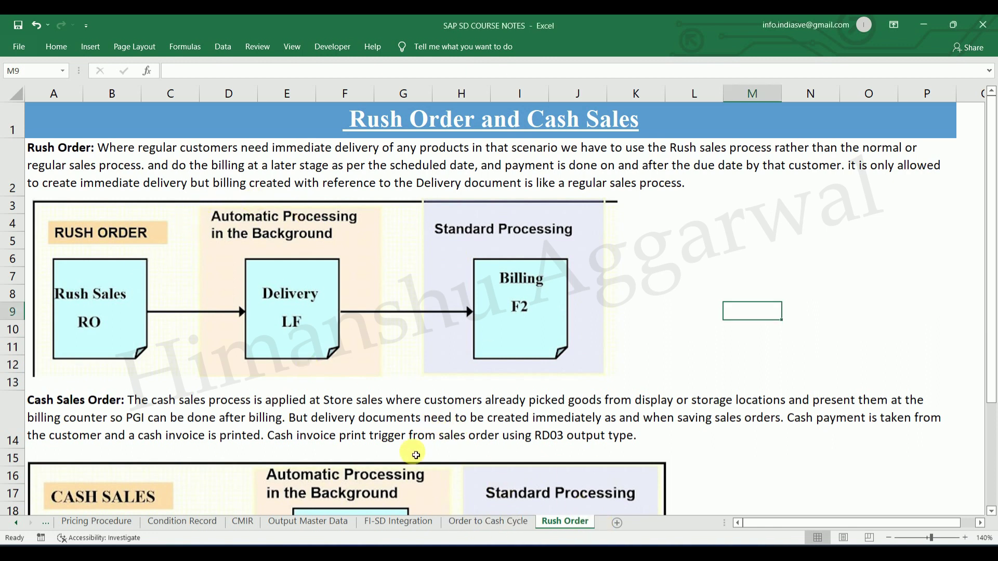
# Step: Review the sales order and goods delivery creation entries and delivery transaction code VL01N on the Order to Cash Cycle sheet
pyautogui.click(472, 523)
pyautogui.scroll(-6, 346, 367)
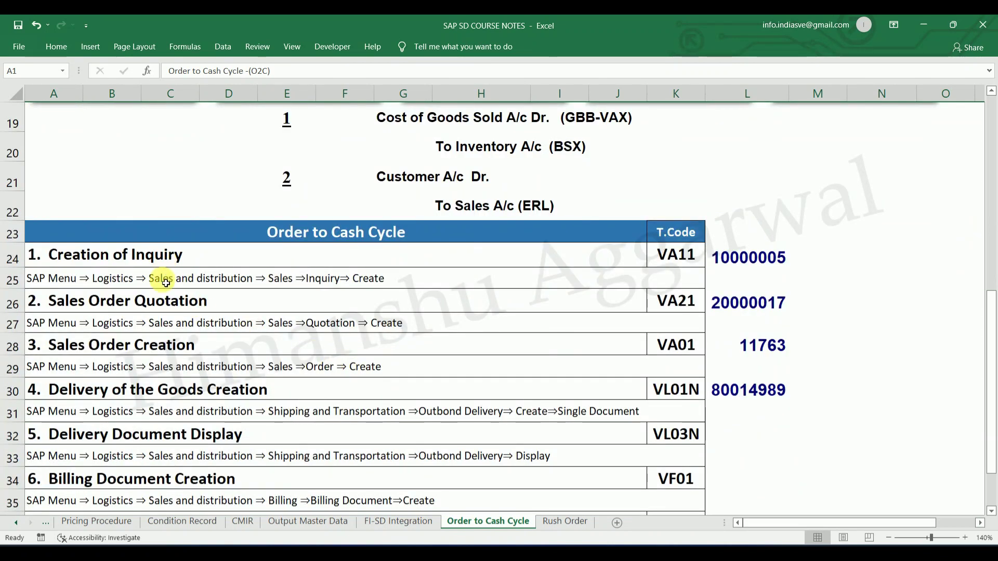
pyautogui.click(141, 353)
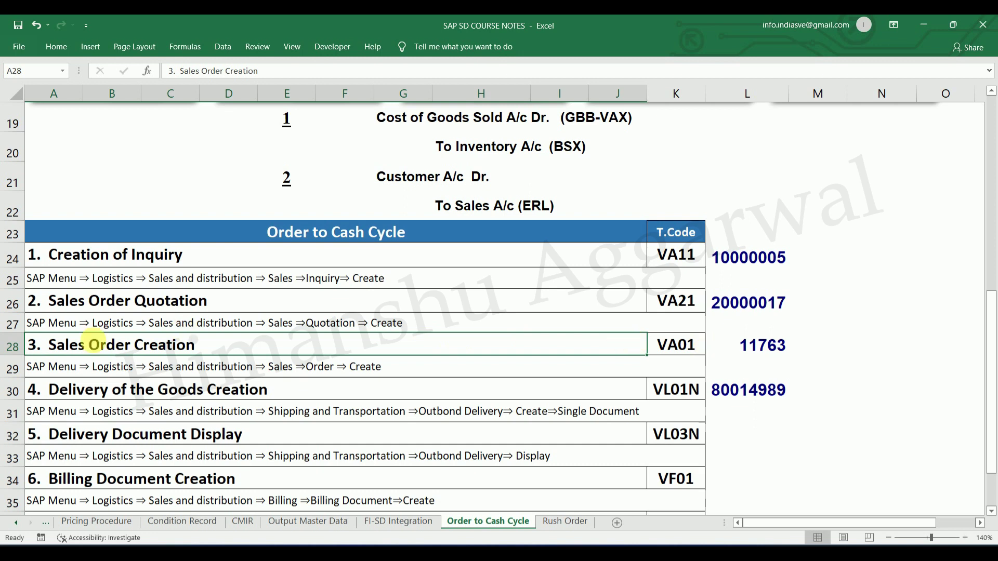
pyautogui.click(120, 395)
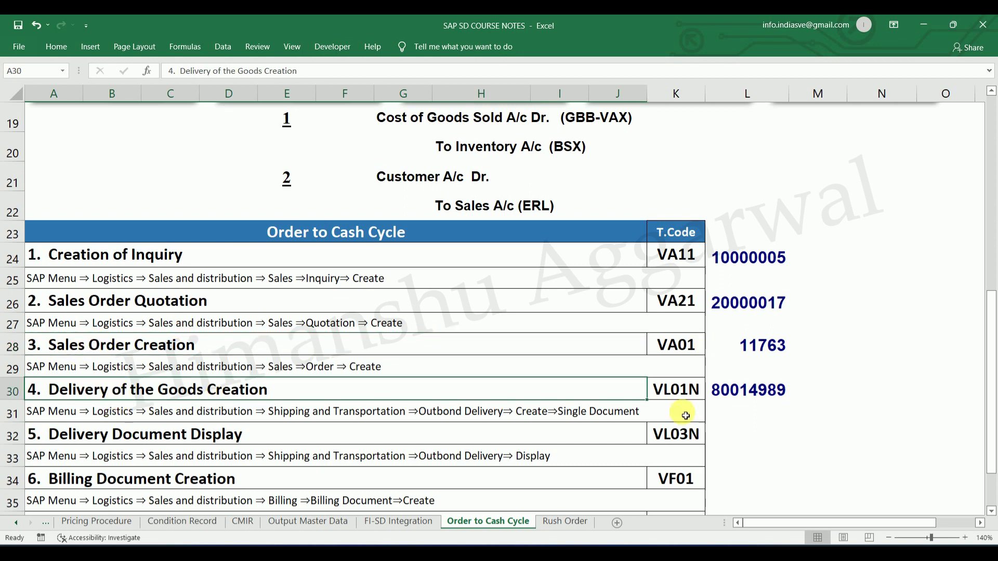
pyautogui.click(678, 394)
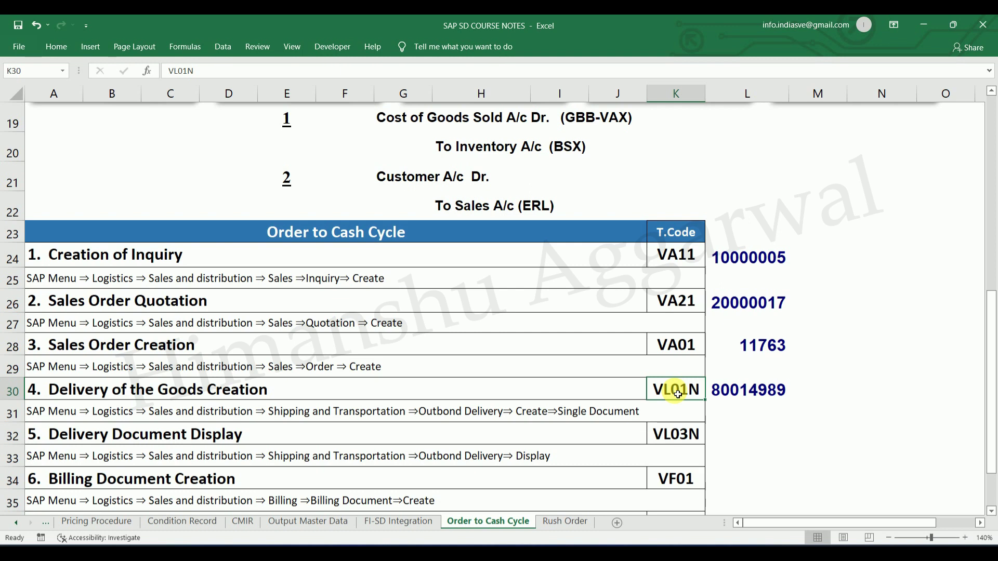
pyautogui.scroll(6, 678, 395)
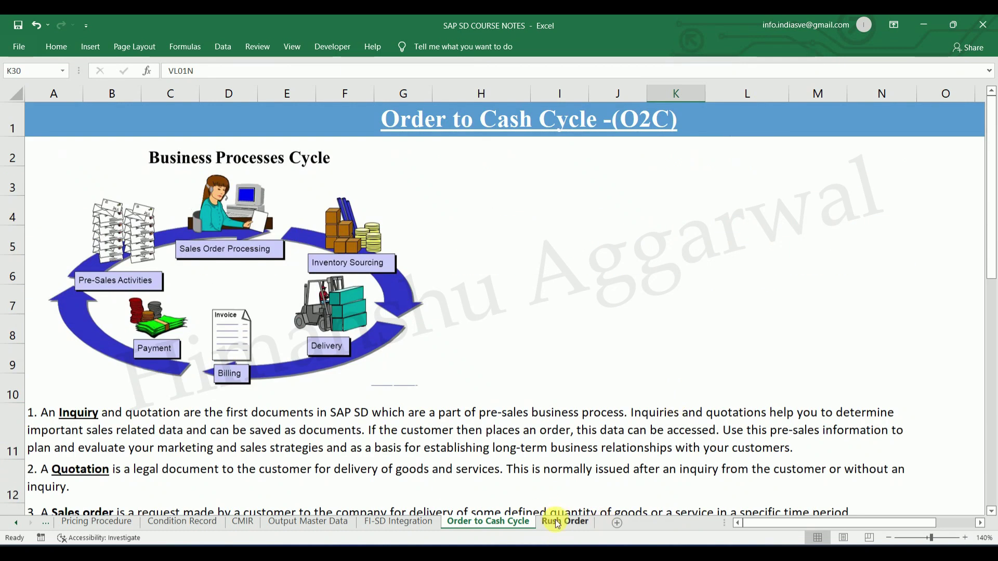
# Step: Return to the Rush Order sheet and examine the rush order process diagram
pyautogui.click(557, 522)
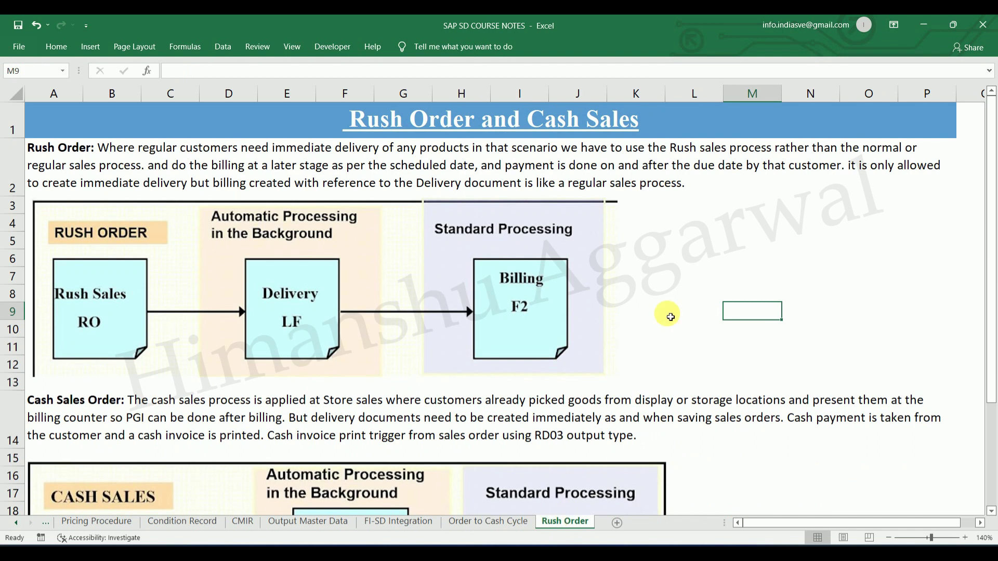
pyautogui.click(130, 271)
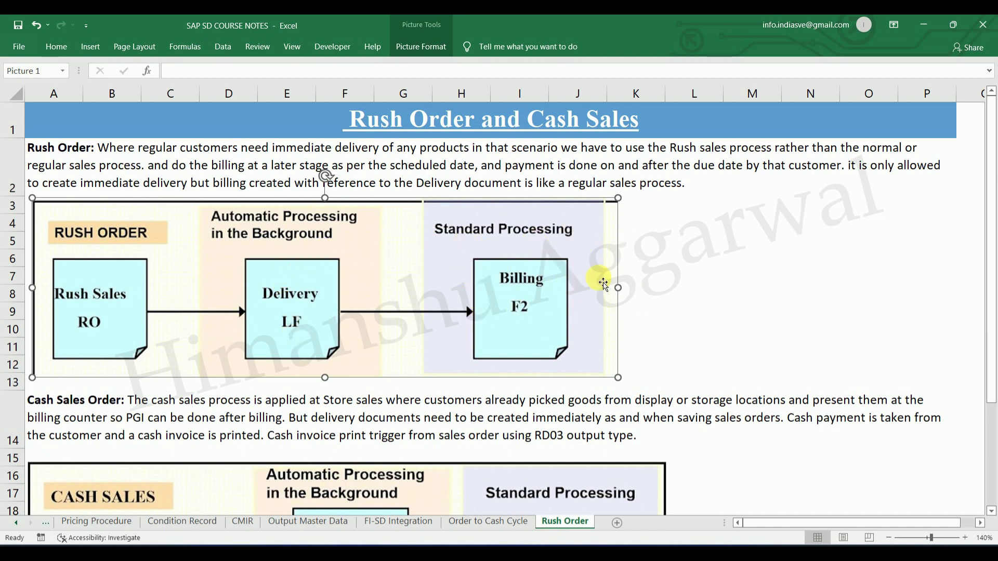
pyautogui.click(748, 257)
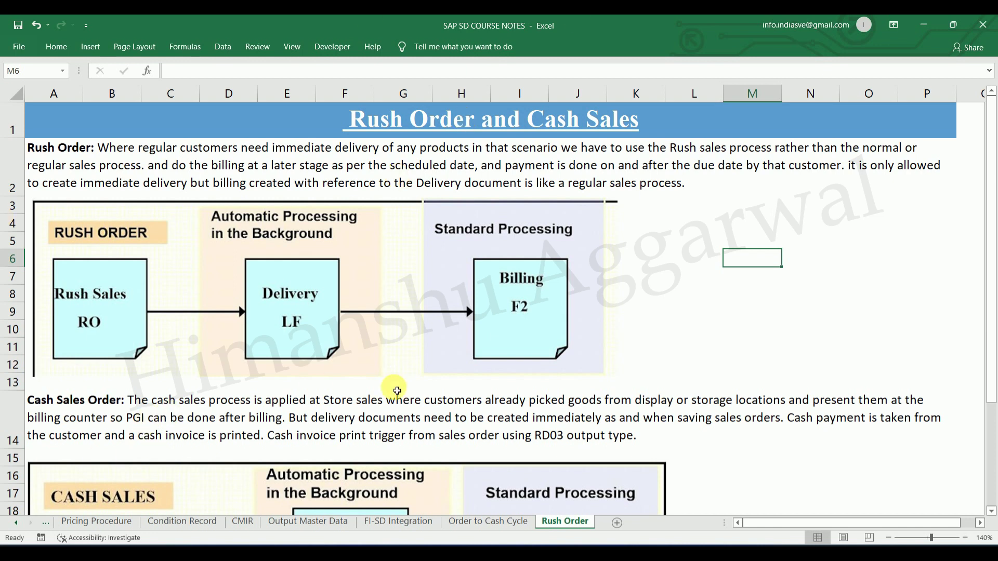
# Step: Switch to SAP and start the sales order creation transaction VA01
pyautogui.click(709, 539)
pyautogui.click(722, 497)
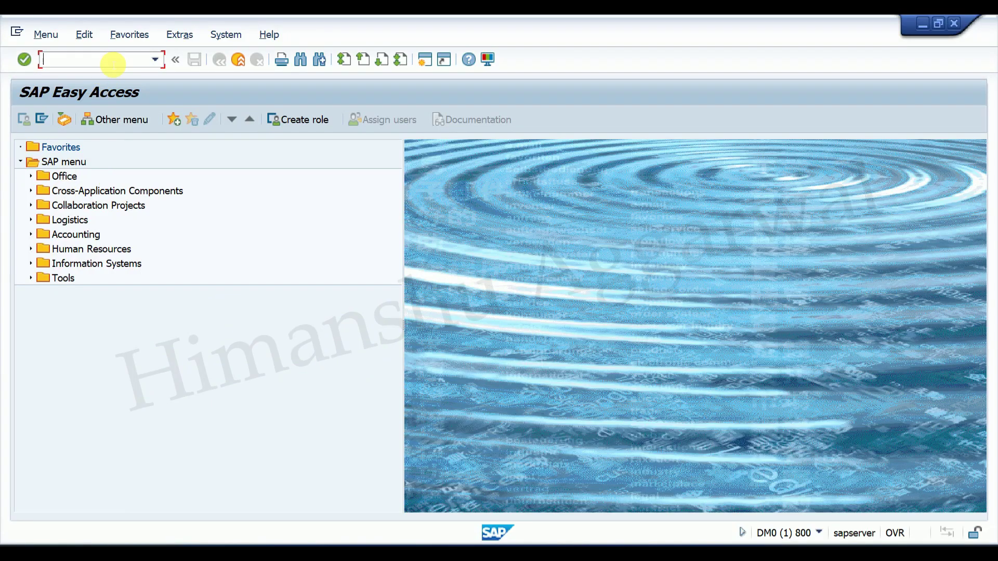
pyautogui.write('va01')
pyautogui.press('Return')
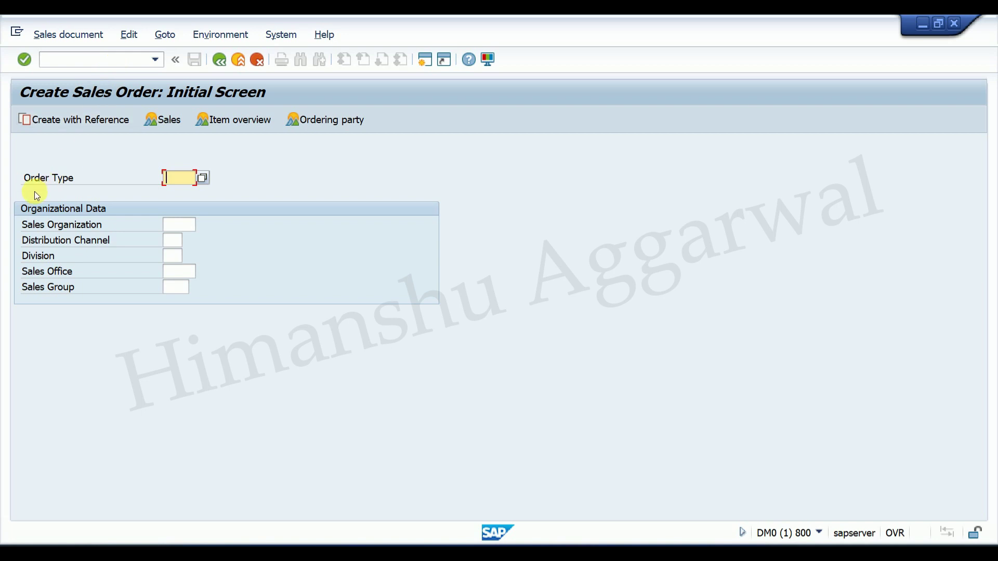
# Step: Choose RO (Rush Order) as the order type from the list of sales document types
pyautogui.click(202, 178)
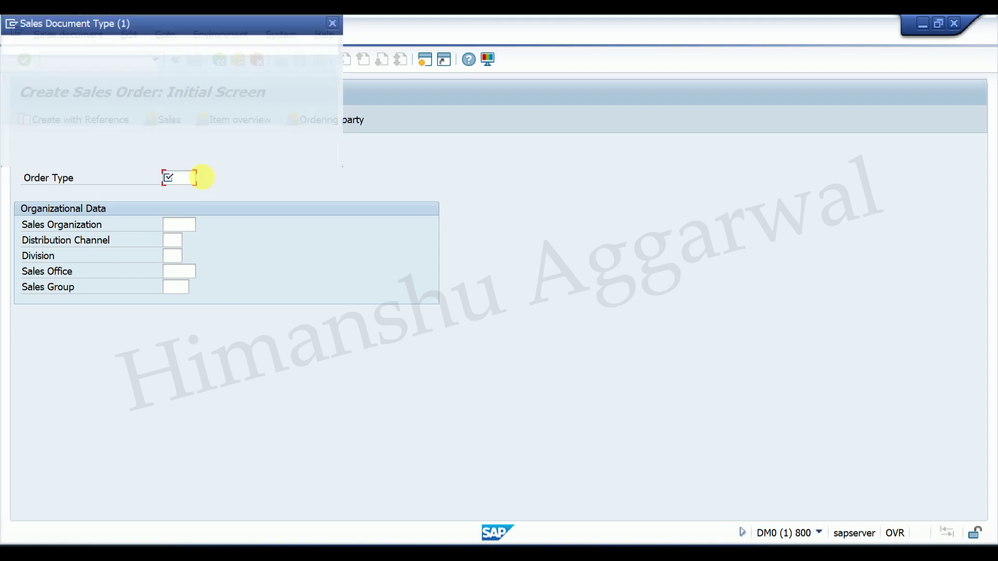
pyautogui.moveTo(210, 17); pyautogui.dragTo(333, 23)
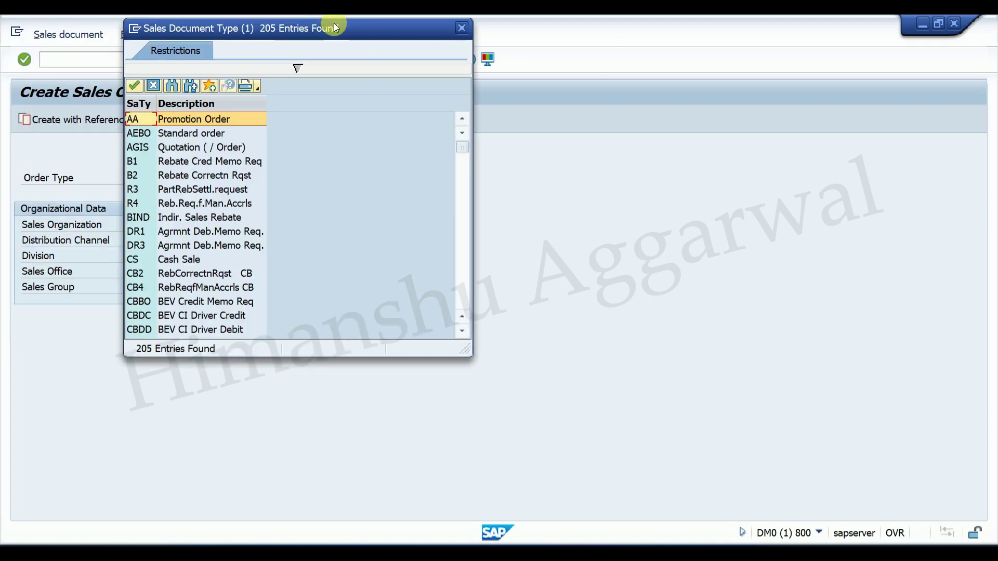
pyautogui.scroll(-10, 233, 235)
pyautogui.scroll(-15, 233, 235)
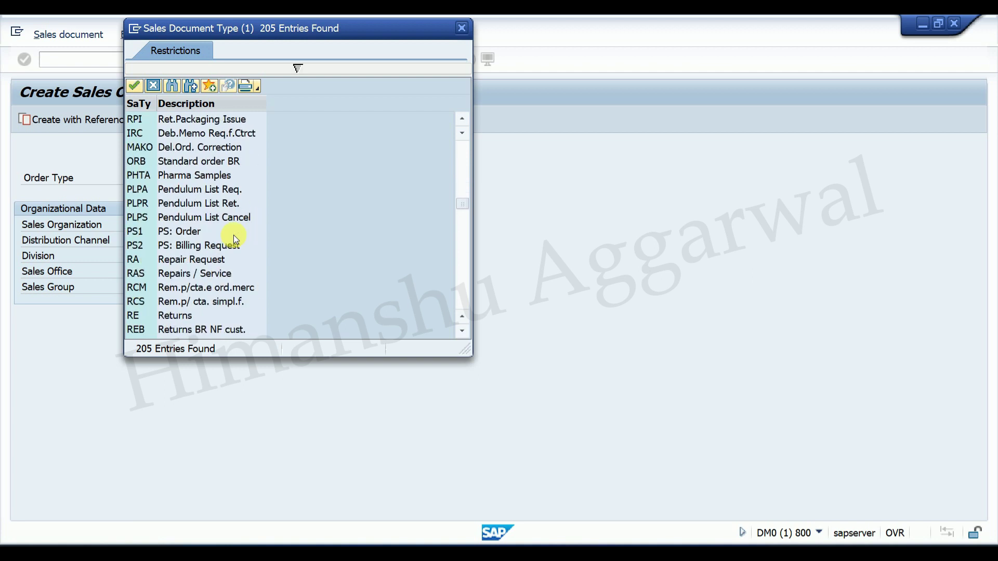
pyautogui.scroll(-1, 233, 235)
pyautogui.click(185, 274)
pyautogui.scroll(-2, 185, 273)
pyautogui.click(172, 329)
pyautogui.click(168, 318)
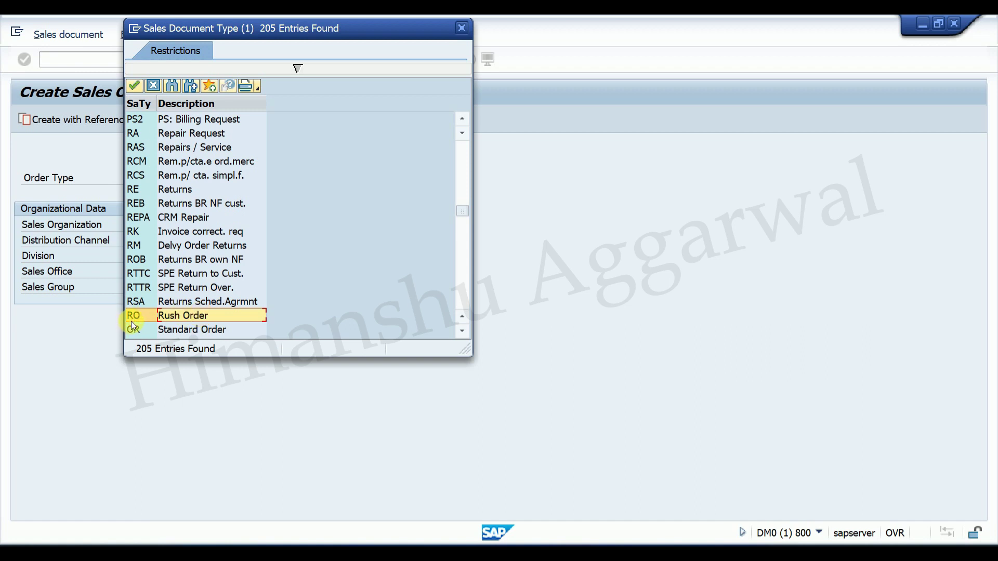
pyautogui.doubleClick(135, 318)
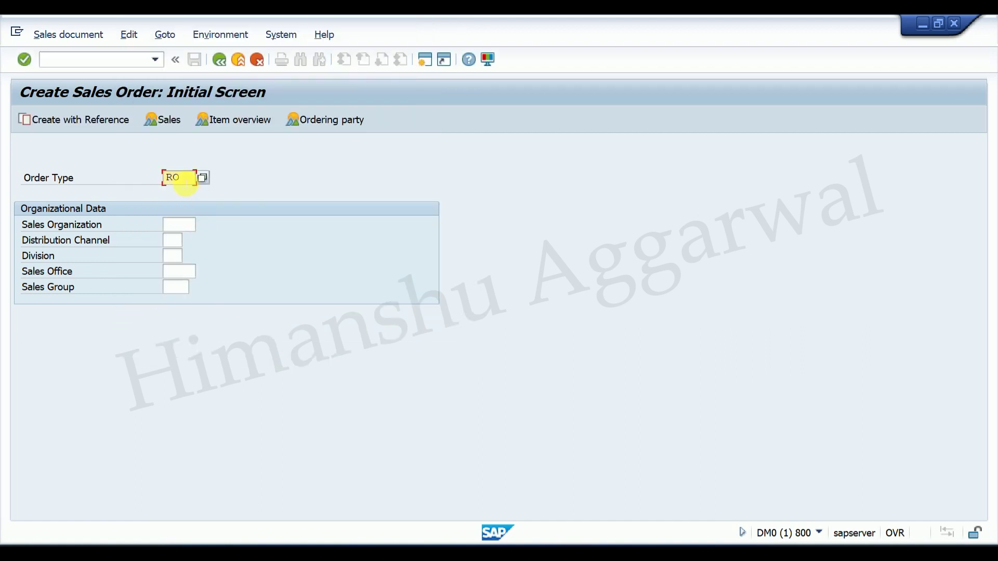
# Step: Set sales organization SL01, distribution channel H1, division LP and sales office DLSO, and continue to the order overview
pyautogui.click(178, 224)
pyautogui.click(185, 241)
pyautogui.click(177, 241)
pyautogui.click(181, 255)
pyautogui.click(174, 256)
pyautogui.click(176, 266)
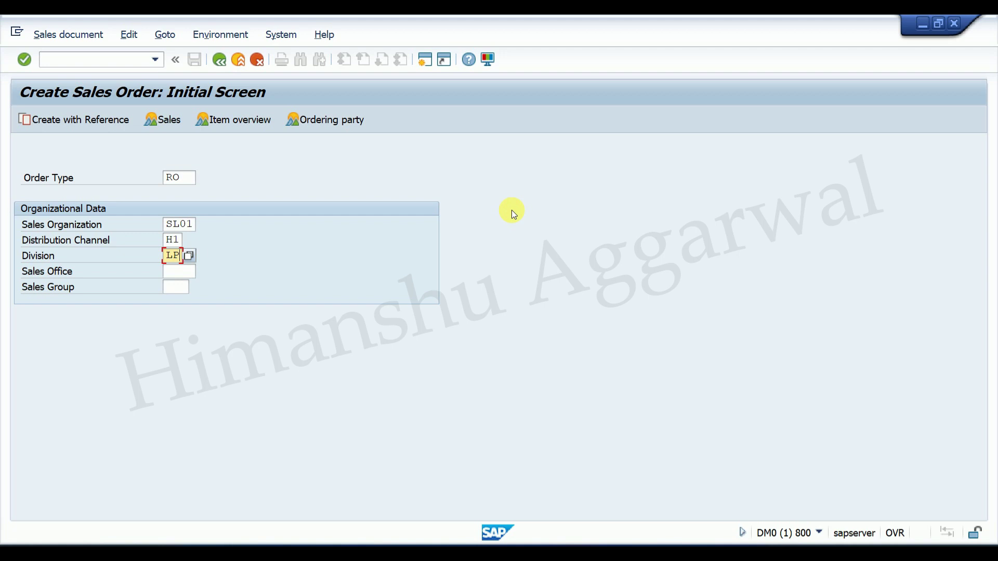
pyautogui.click(177, 271)
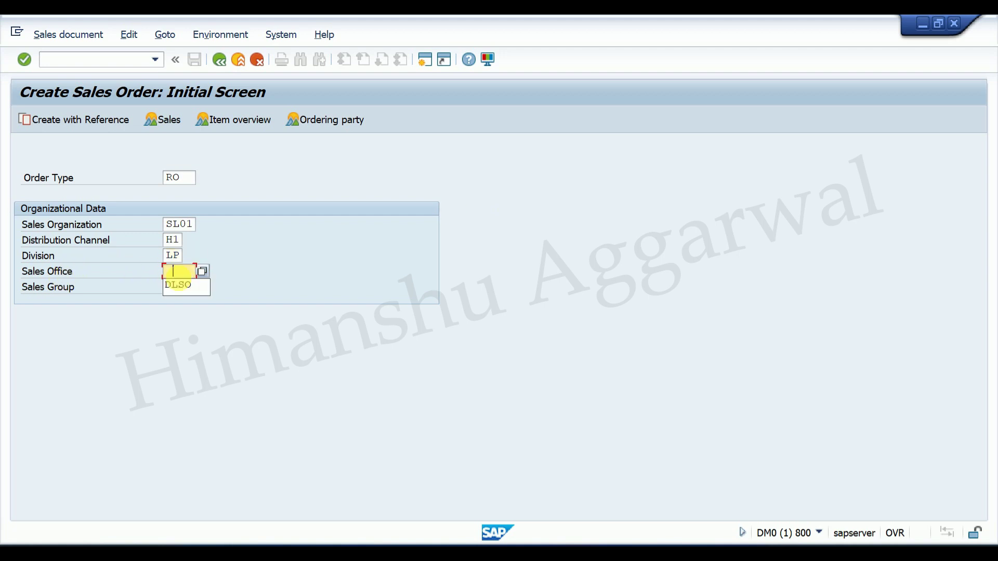
pyautogui.click(331, 234)
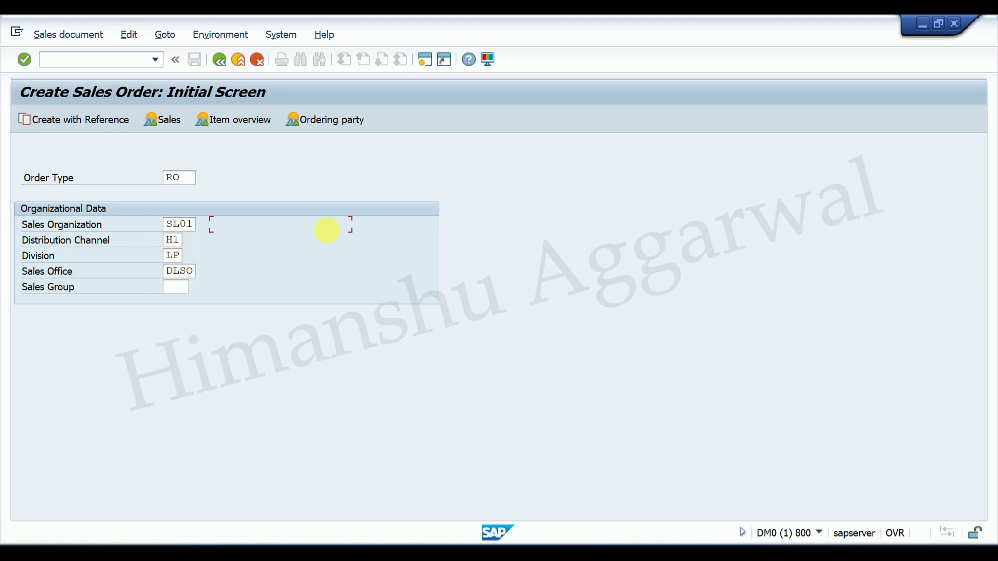
pyautogui.press('Return')
# Step: Enter the customer's number as the sold-to party and confirm it to fill in the customer data
pyautogui.click(192, 163)
pyautogui.click(178, 173)
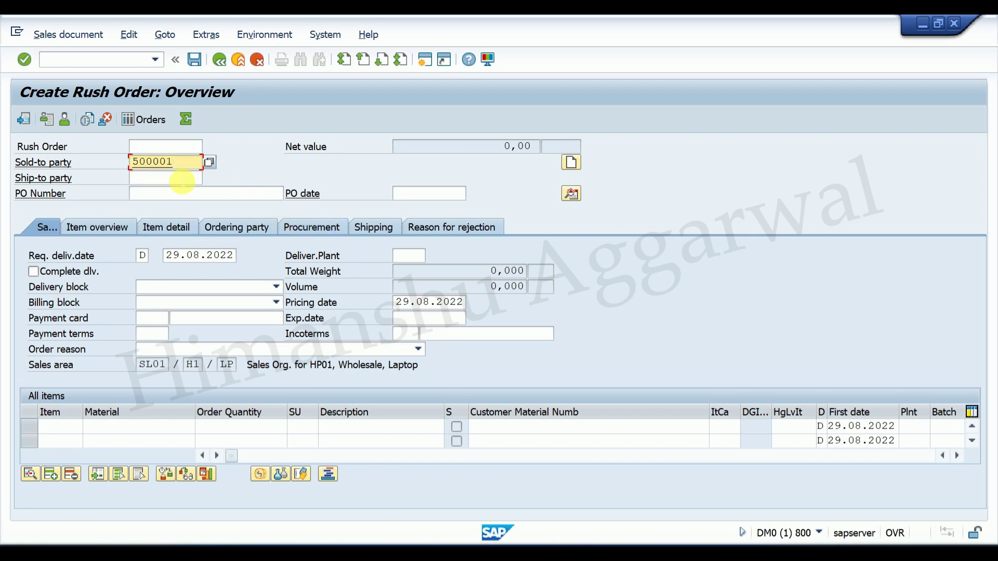
pyautogui.press('Return')
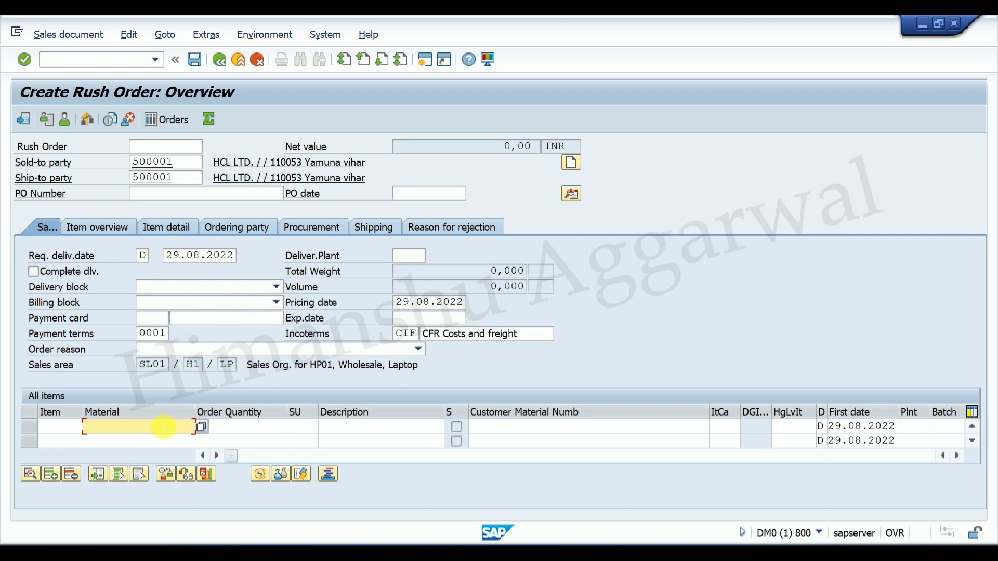
pyautogui.click(148, 427)
pyautogui.click(154, 446)
pyautogui.press('Return')
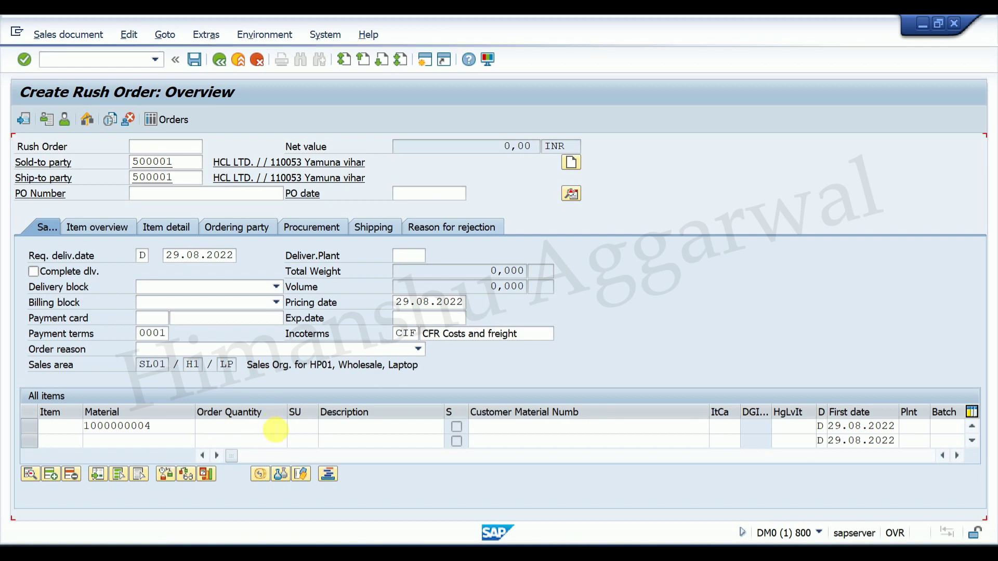
pyautogui.write('1')
pyautogui.press('Return')
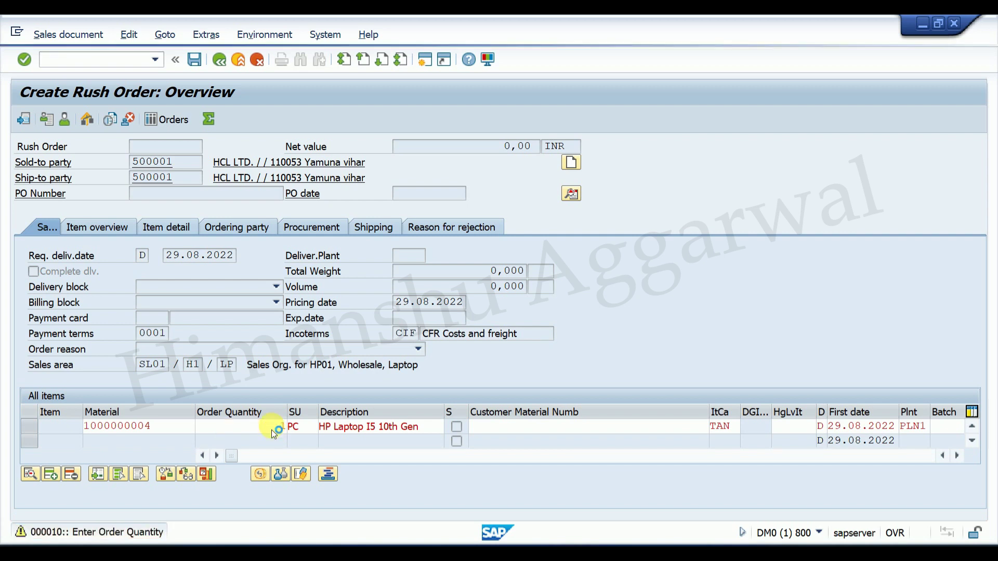
# Step: Add pricing condition PR00 with an amount of 22000 to the laptop item and return to the order overview
pyautogui.click(260, 474)
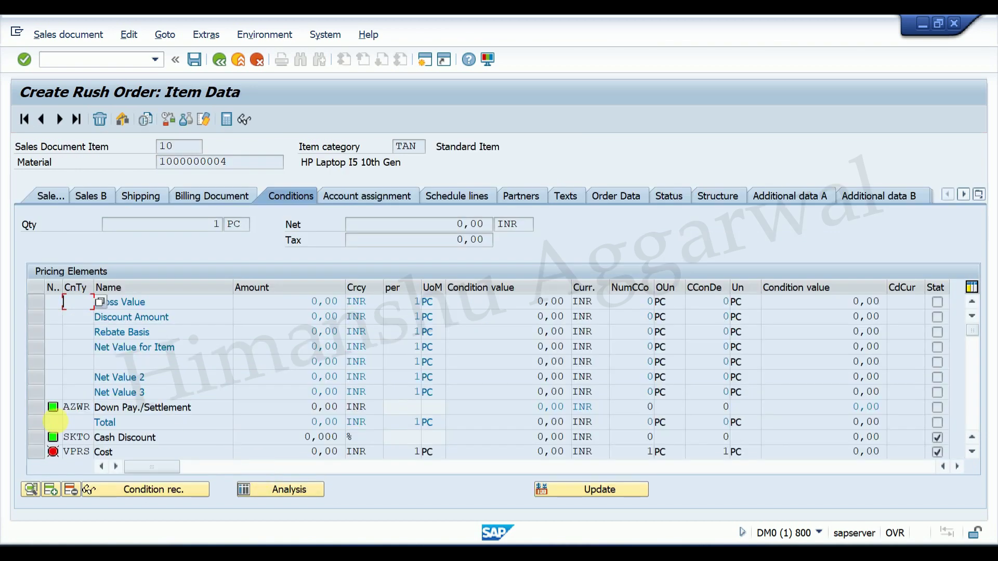
pyautogui.scroll(-2, 74, 453)
pyautogui.click(77, 392)
pyautogui.click(83, 405)
pyautogui.click(333, 396)
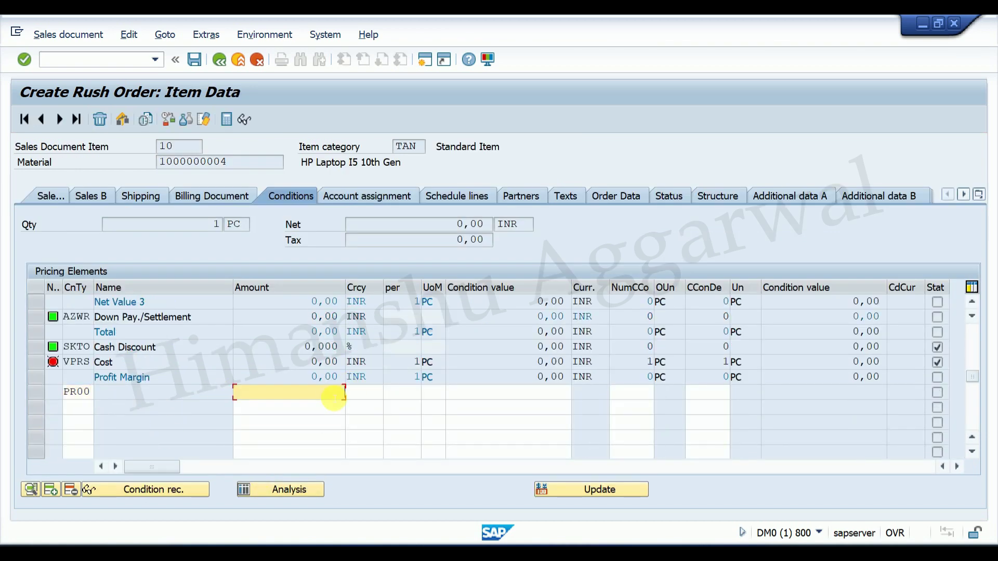
pyautogui.click(328, 228)
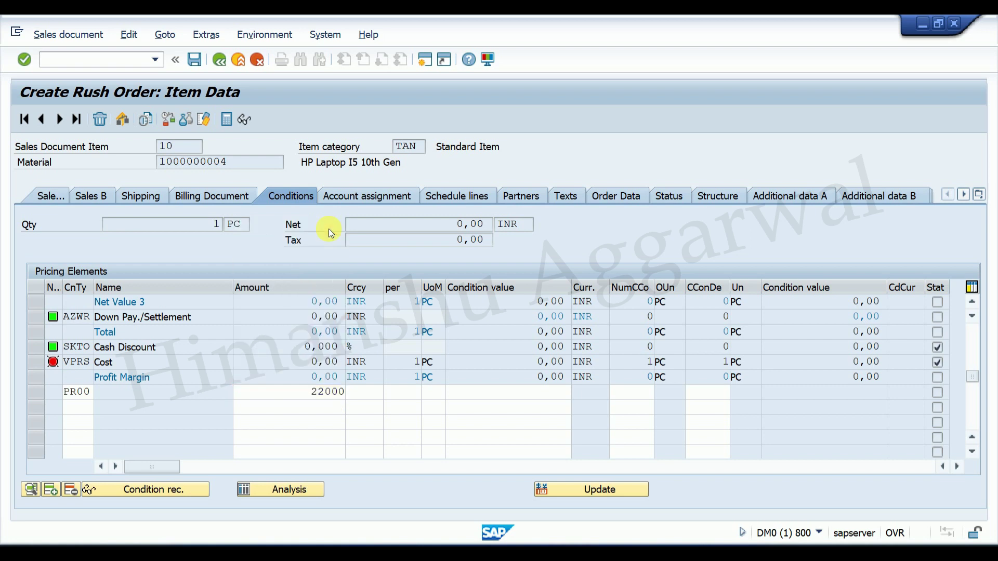
pyautogui.press('Return')
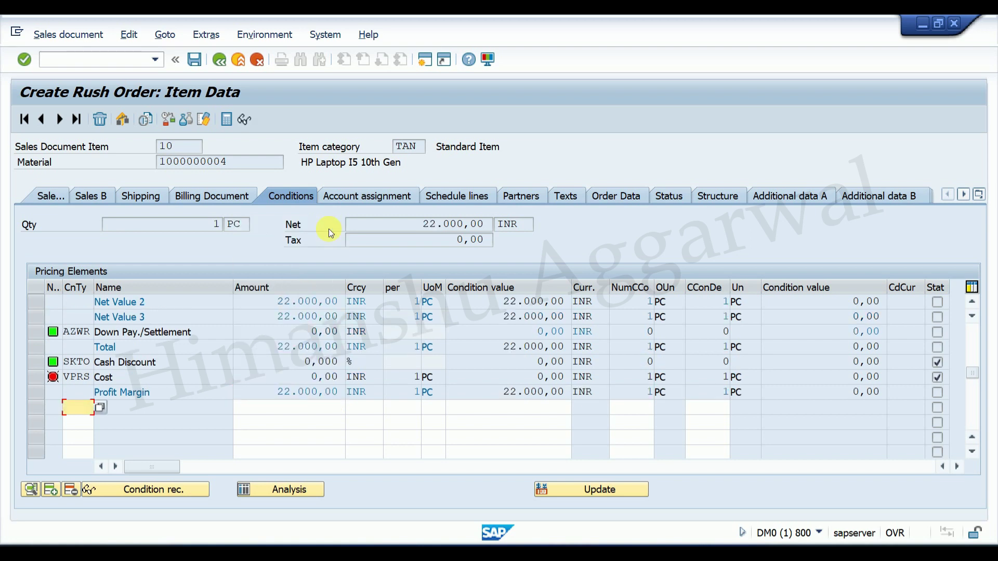
pyautogui.click(219, 59)
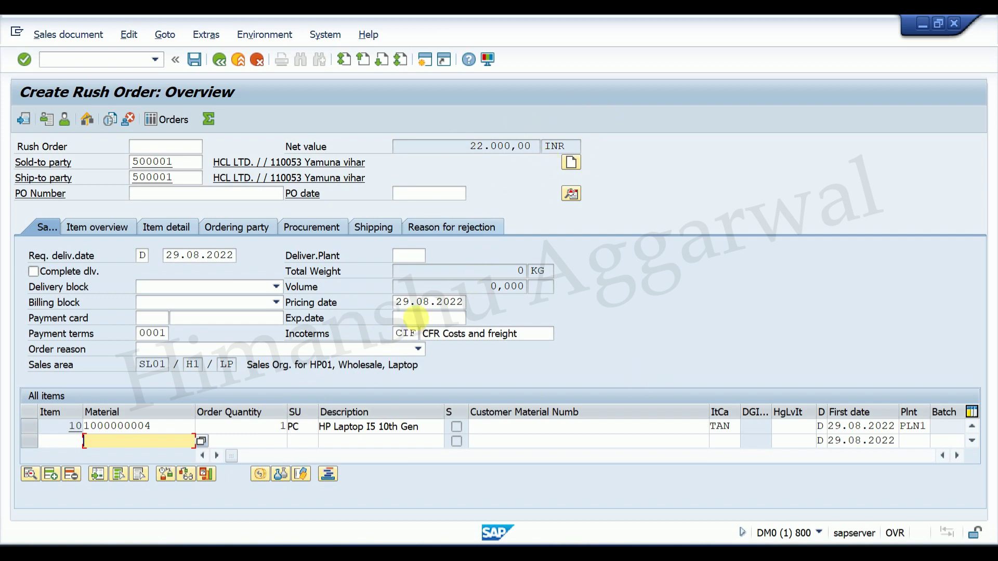
# Step: Open the details of item 10 and set its shipping storage location to ST02
pyautogui.click(26, 426)
pyautogui.click(31, 474)
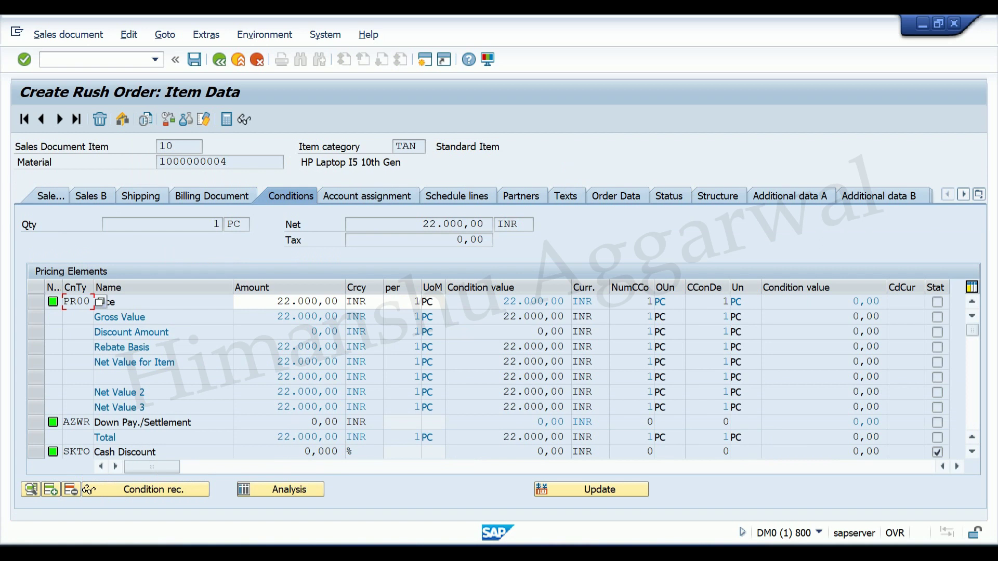
pyautogui.click(89, 197)
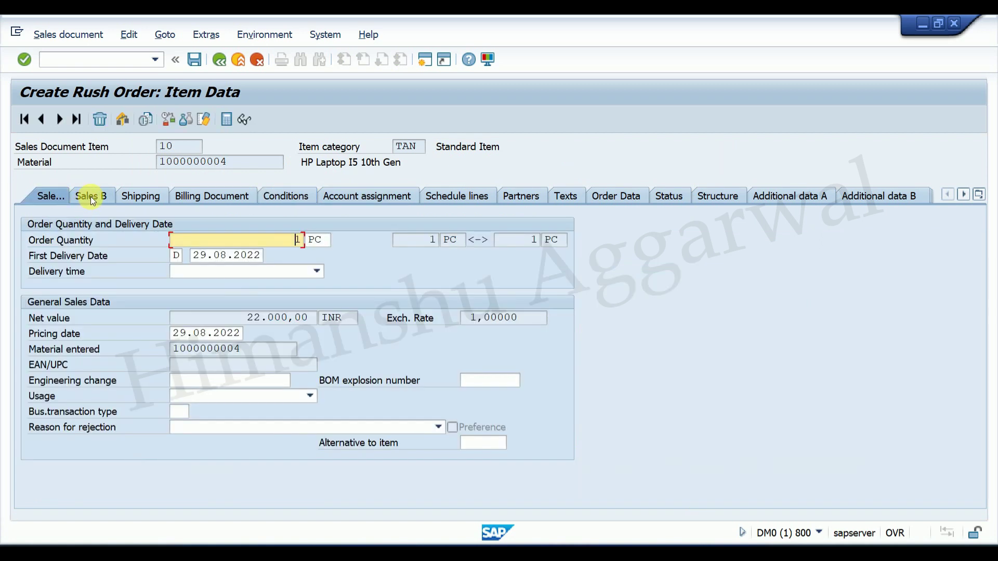
pyautogui.click(91, 198)
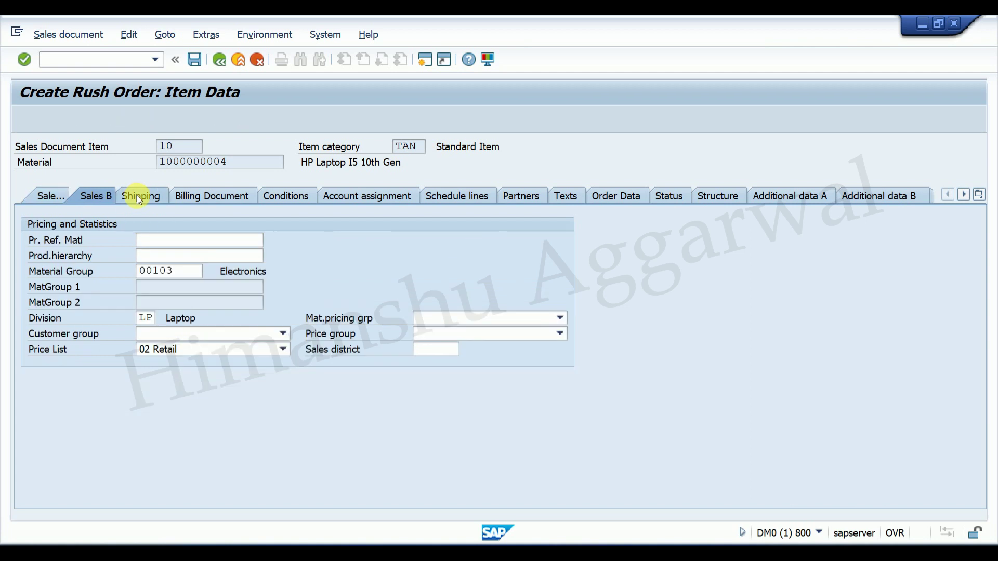
pyautogui.click(139, 198)
pyautogui.click(436, 302)
pyautogui.click(436, 316)
# Step: Set the item's net weight and gross weight to 5 KG each
pyautogui.click(252, 443)
pyautogui.write('5')
pyautogui.click(251, 457)
pyautogui.write('5')
pyautogui.click(255, 473)
pyautogui.click(260, 458)
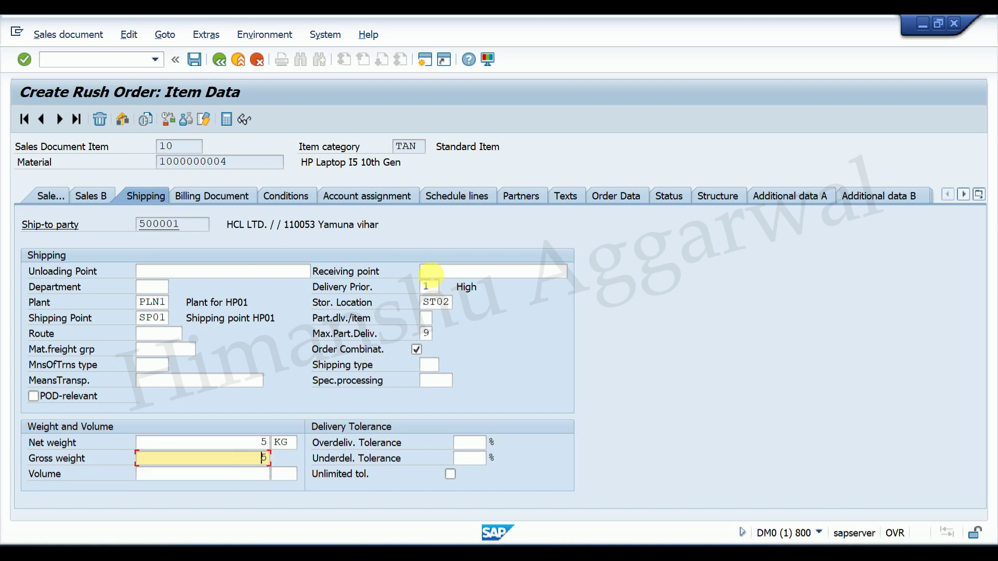
# Step: Check the item's schedule lines and return to the rush order overview
pyautogui.click(455, 198)
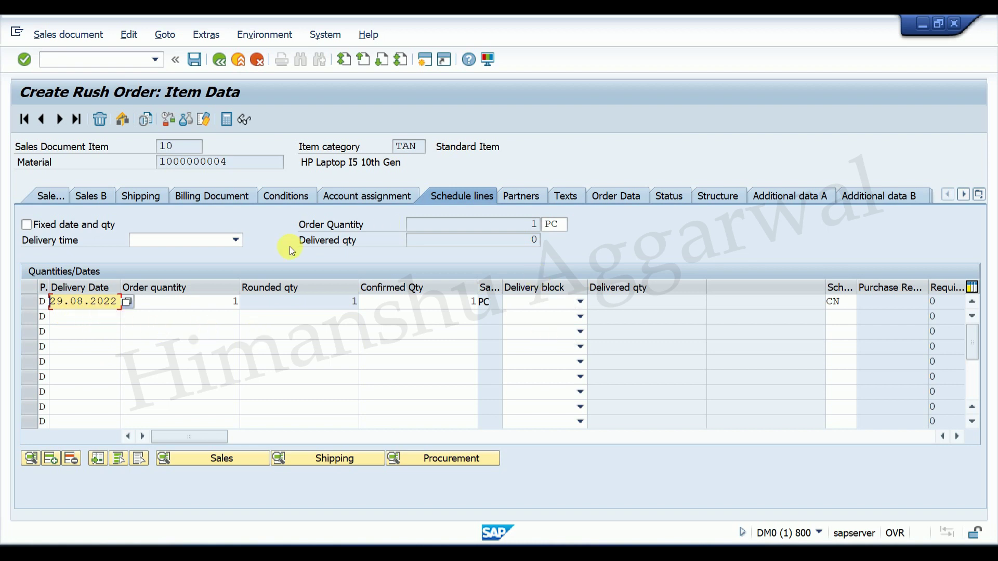
pyautogui.click(48, 198)
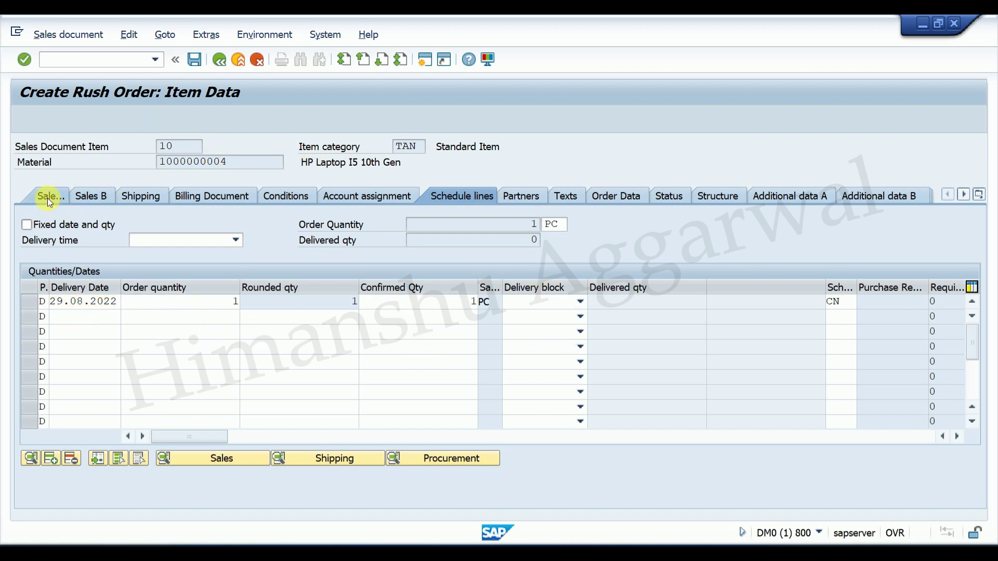
pyautogui.click(219, 59)
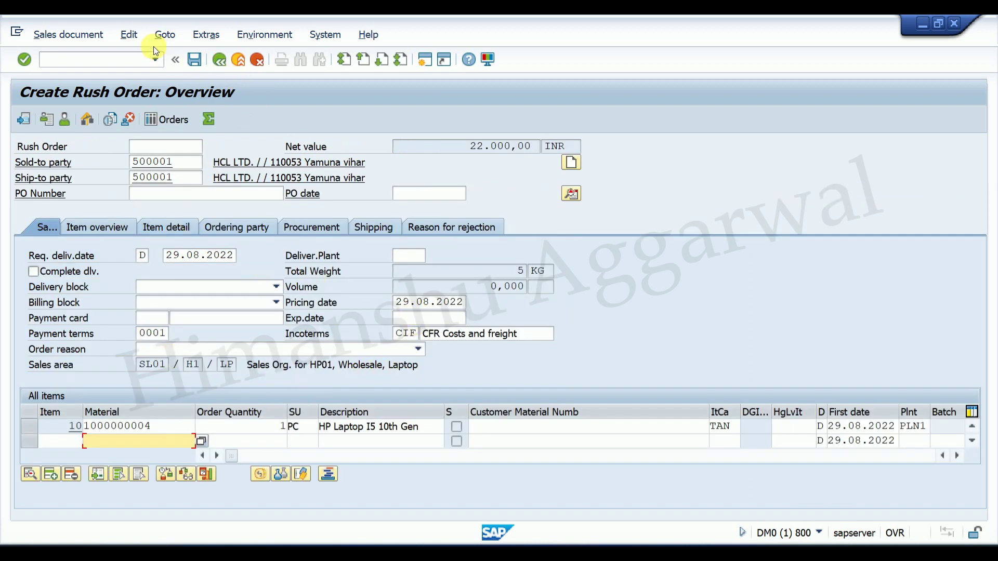
# Step: Check the rush order's incompletion log and save the order
pyautogui.click(130, 36)
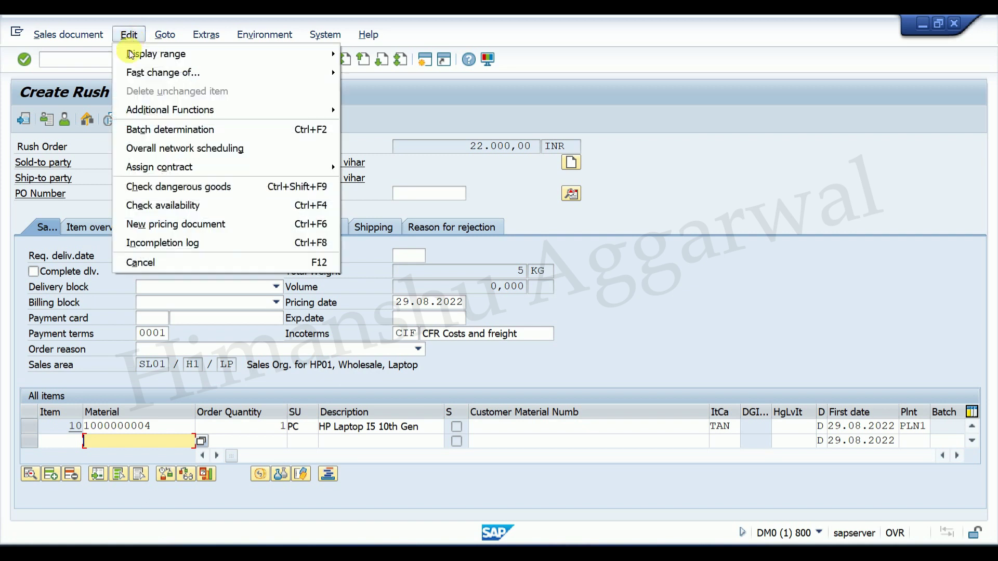
pyautogui.click(176, 252)
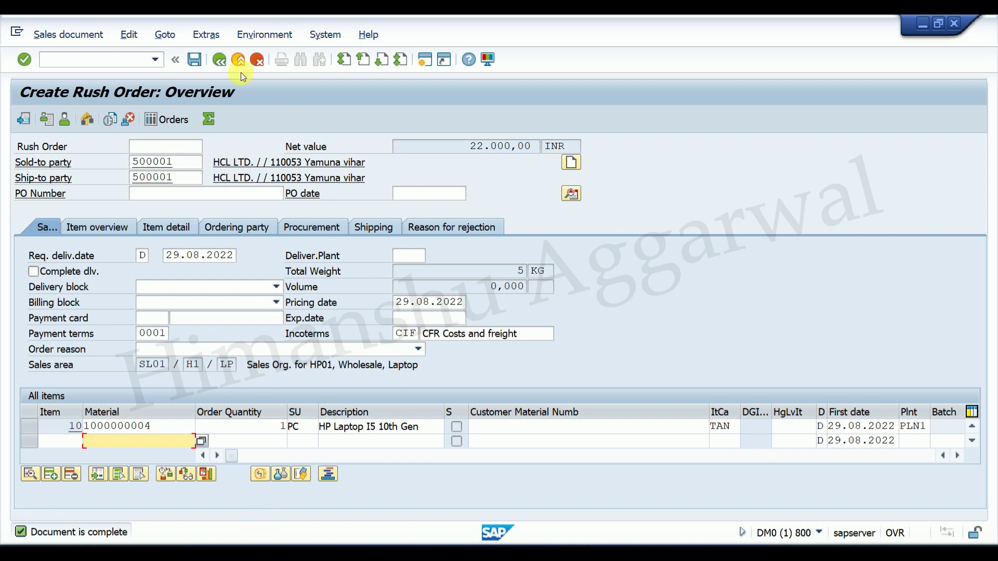
pyautogui.click(195, 60)
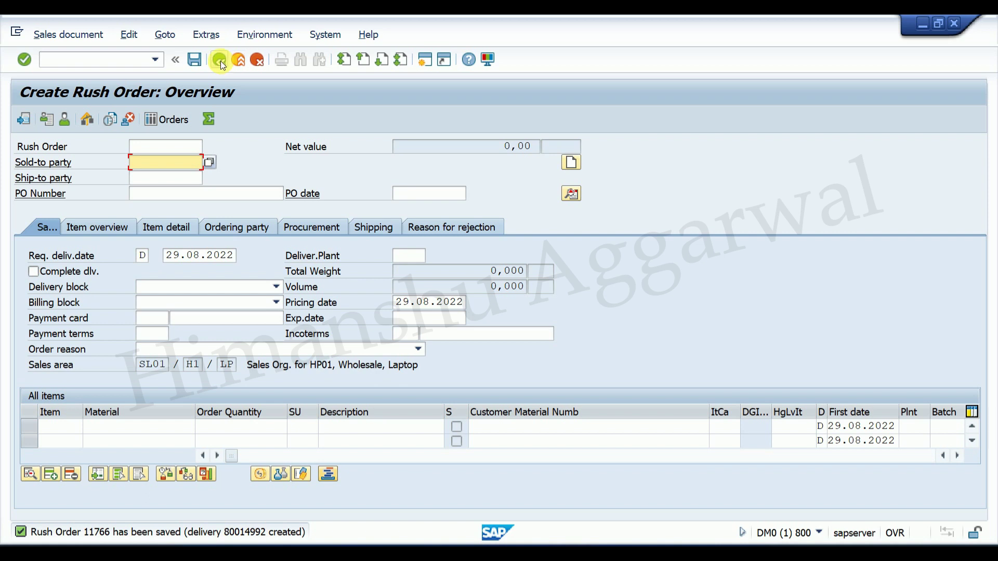
# Step: Copy the delivery number from the details of the save message and leave rush order entry for SAP Easy Access
pyautogui.click(241, 535)
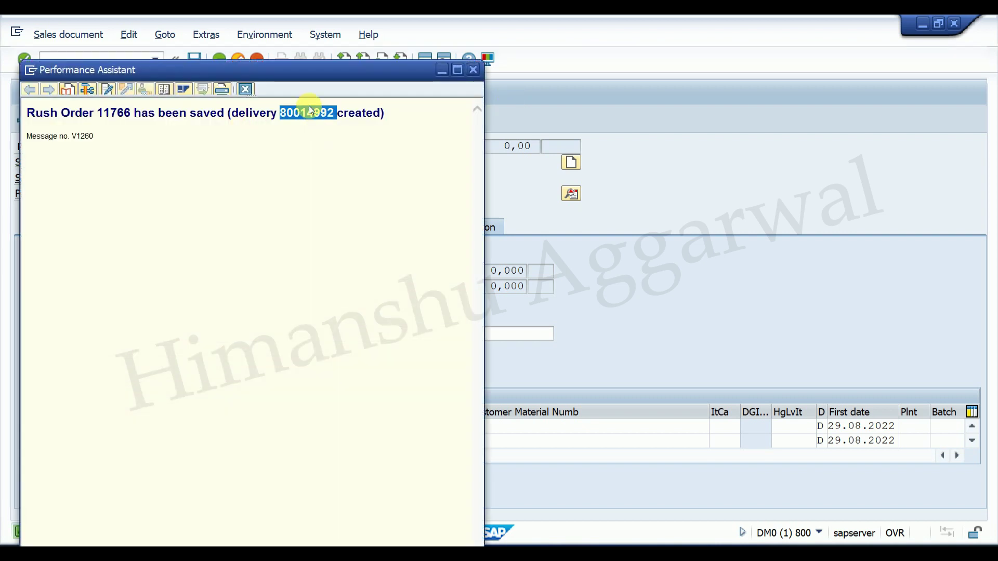
pyautogui.click(223, 61)
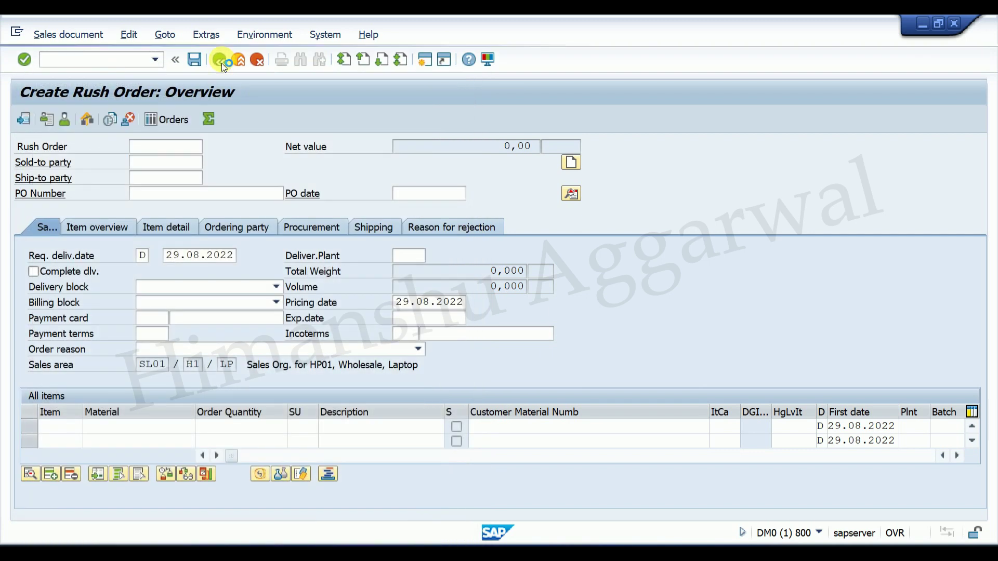
pyautogui.click(221, 64)
pyautogui.click(222, 58)
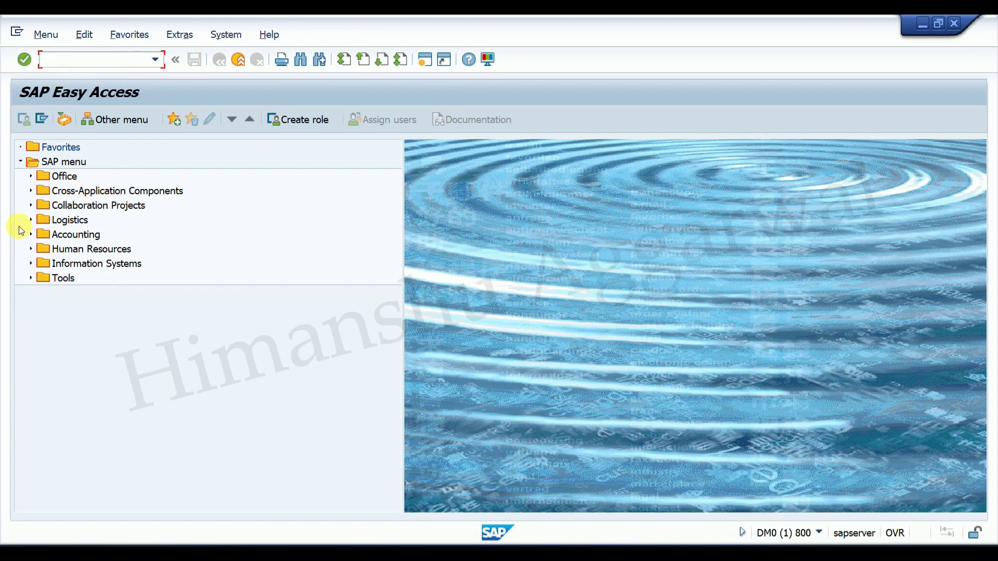
# Step: Open the rush order's delivery for changing with VL02N - Single Document under Shipping and Transportation, Outbound Delivery
pyautogui.click(30, 220)
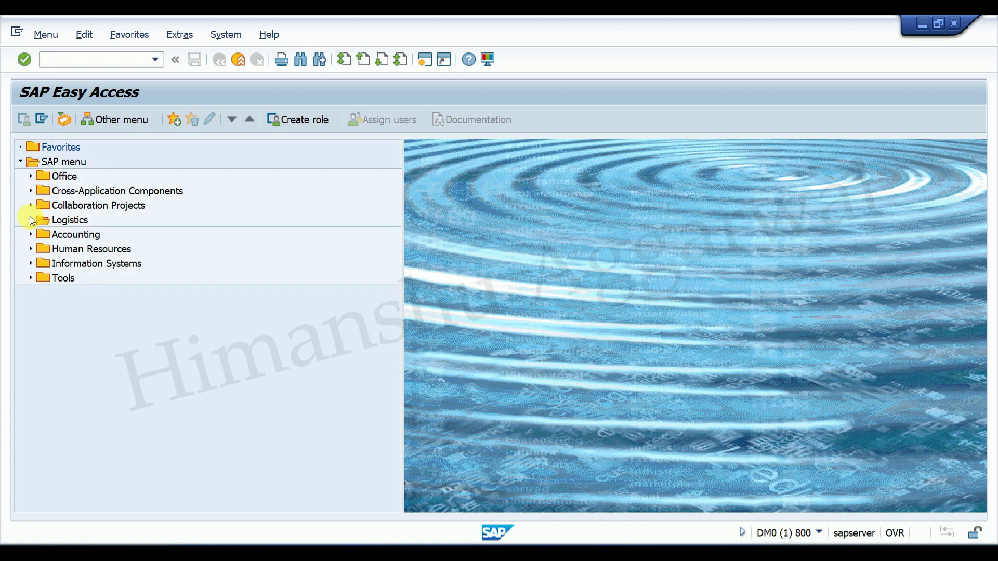
pyautogui.click(41, 249)
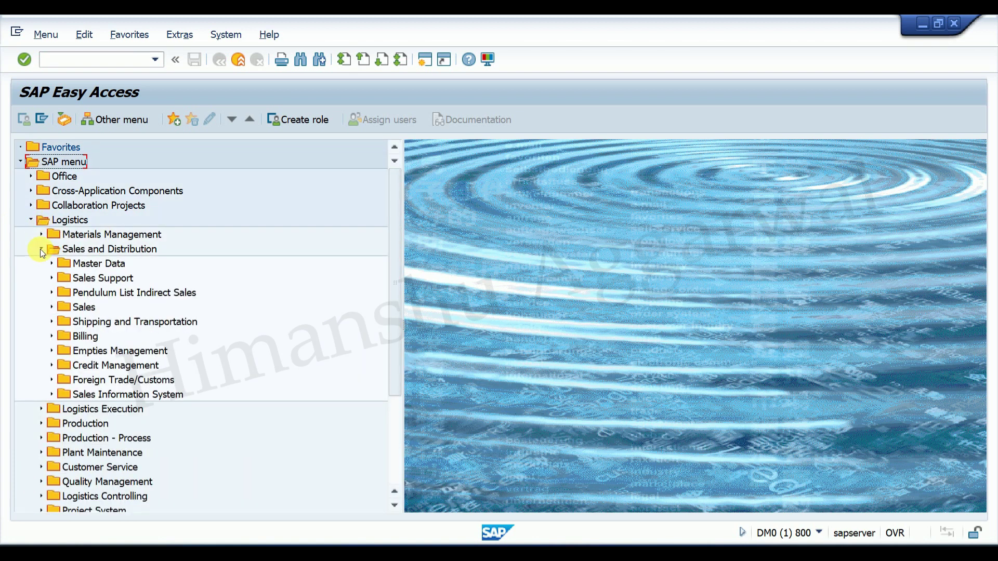
pyautogui.click(52, 308)
pyautogui.click(52, 307)
pyautogui.click(52, 322)
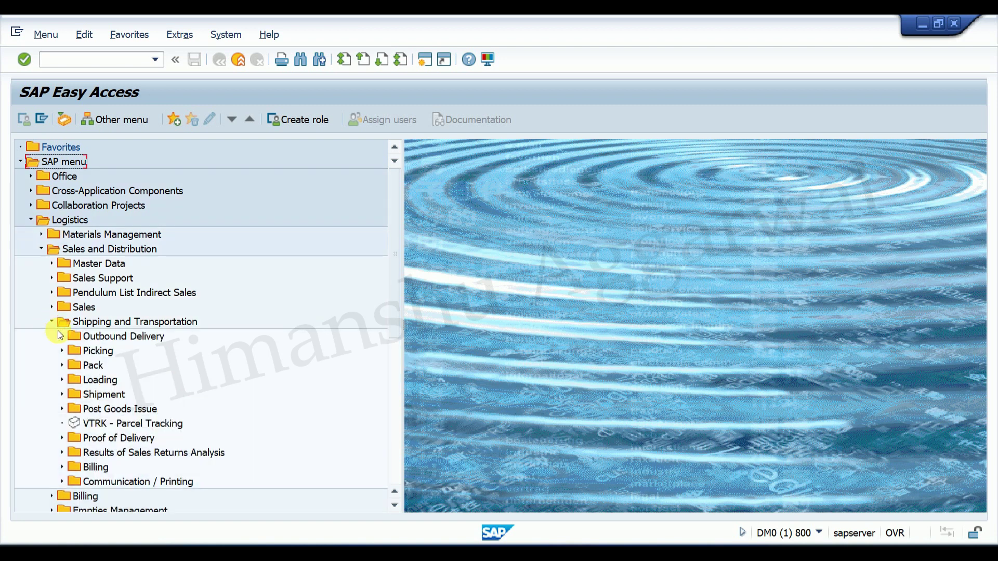
pyautogui.click(62, 337)
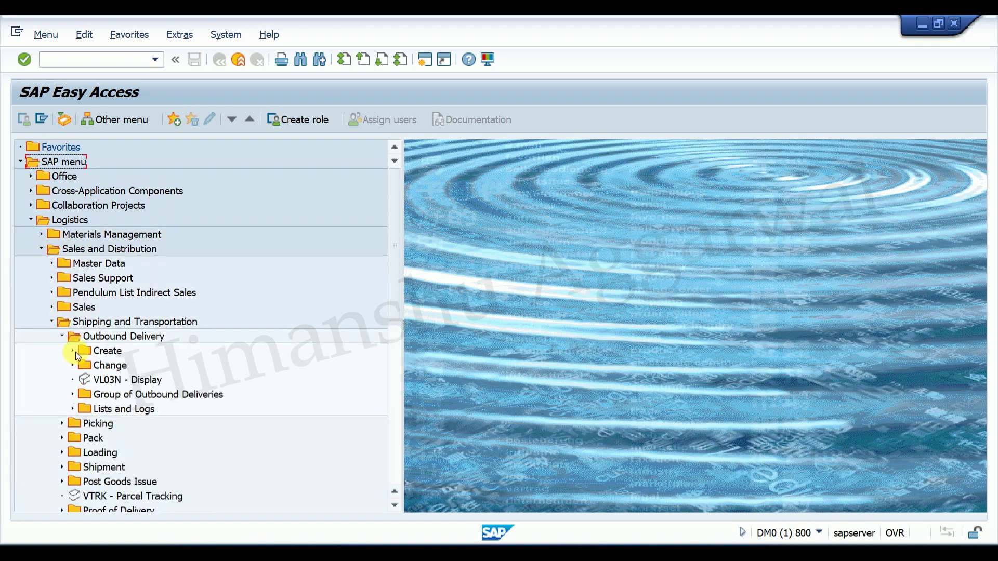
pyautogui.click(72, 365)
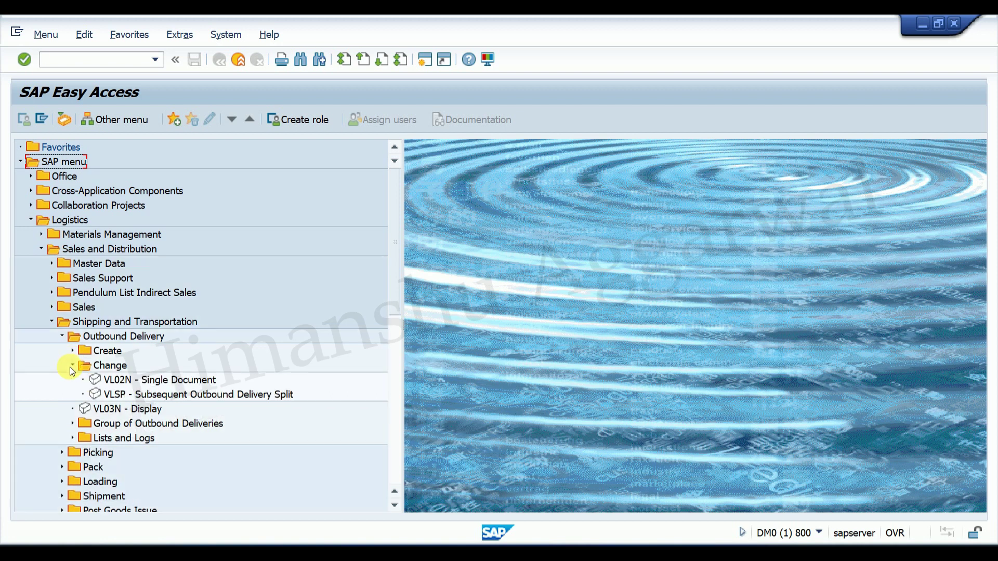
pyautogui.doubleClick(136, 382)
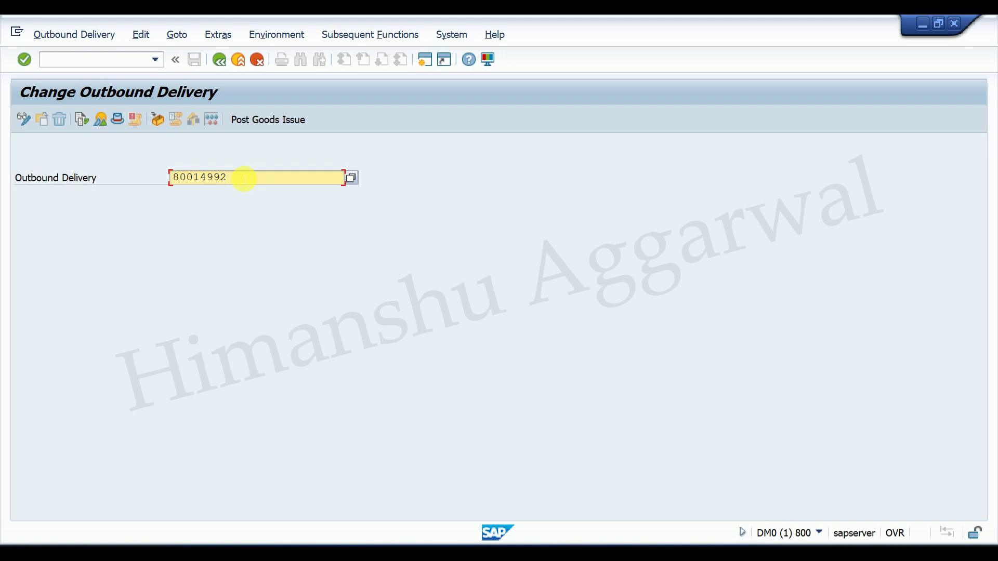
pyautogui.press('Return')
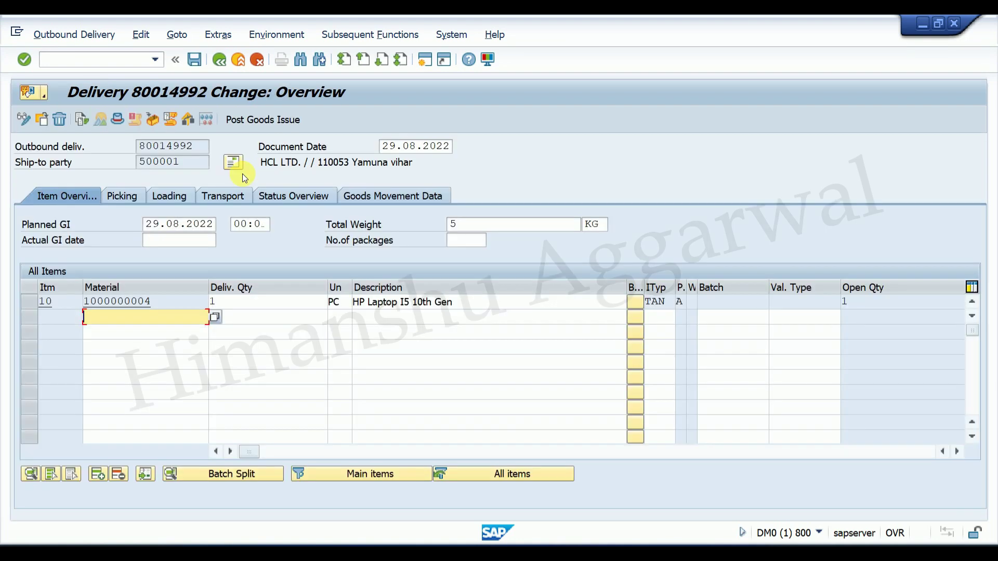
# Step: Enter a picked quantity of 1 for delivery item 10 and post the goods issue
pyautogui.click(126, 196)
pyautogui.click(467, 302)
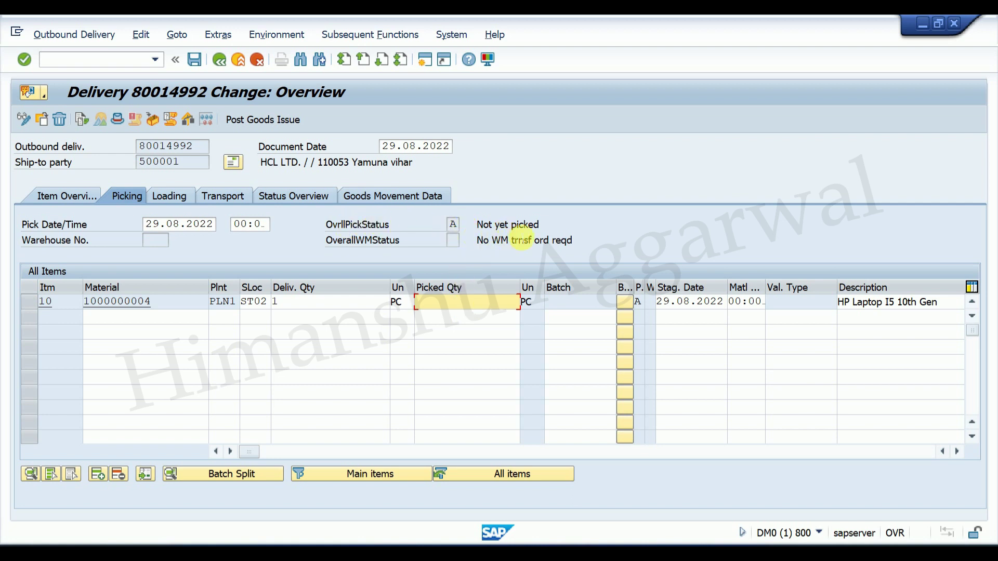
pyautogui.write('1')
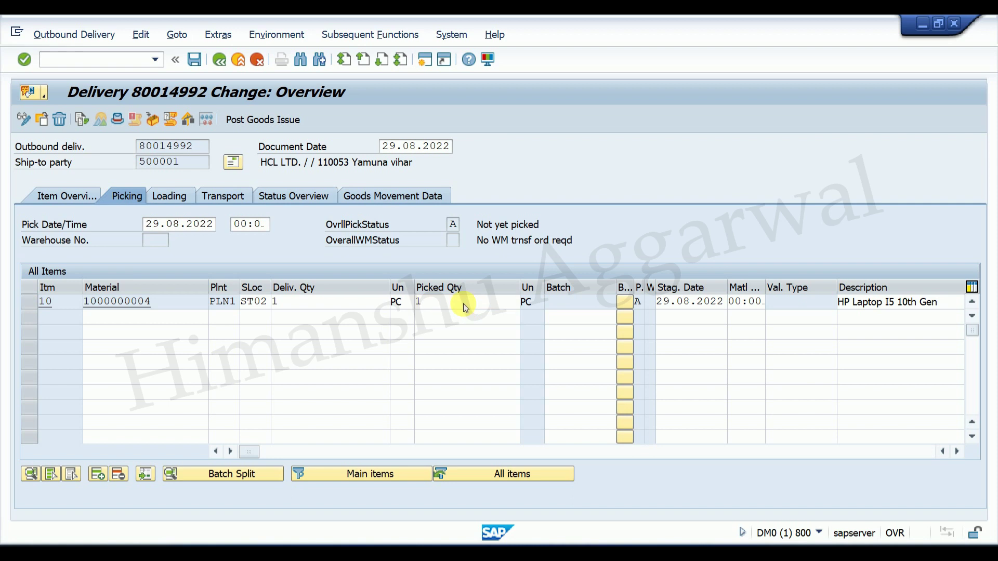
pyautogui.press('Return')
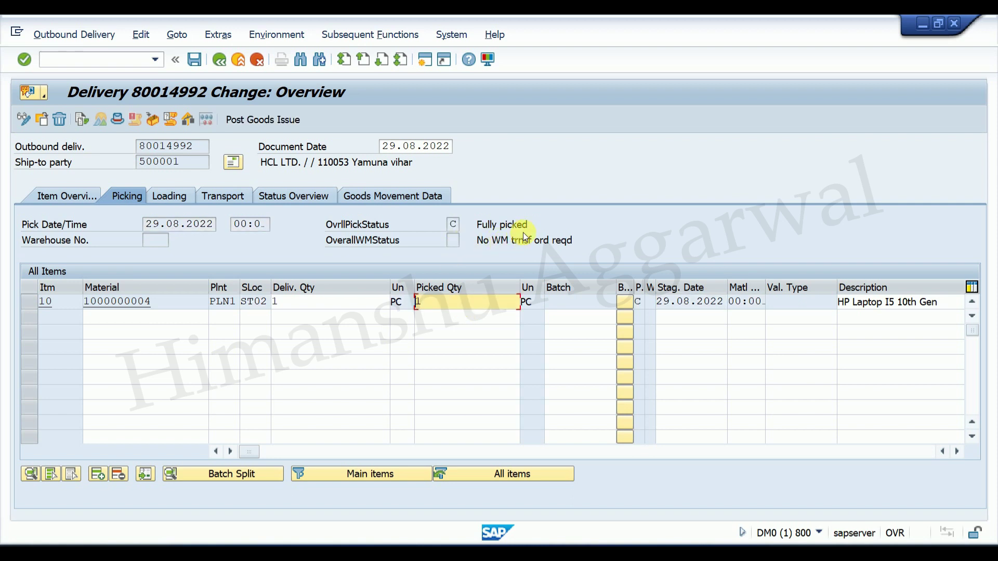
pyautogui.click(61, 198)
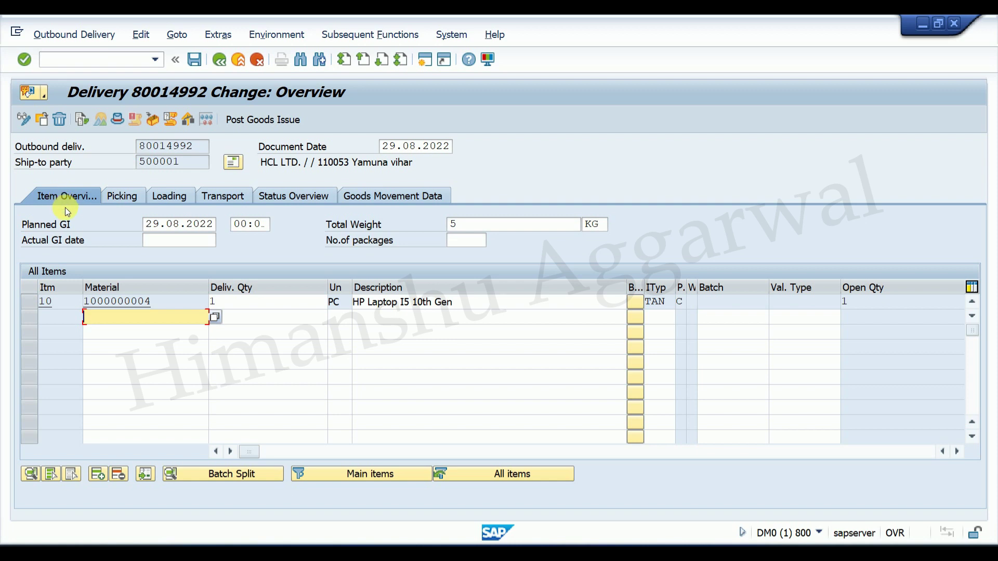
pyautogui.click(259, 121)
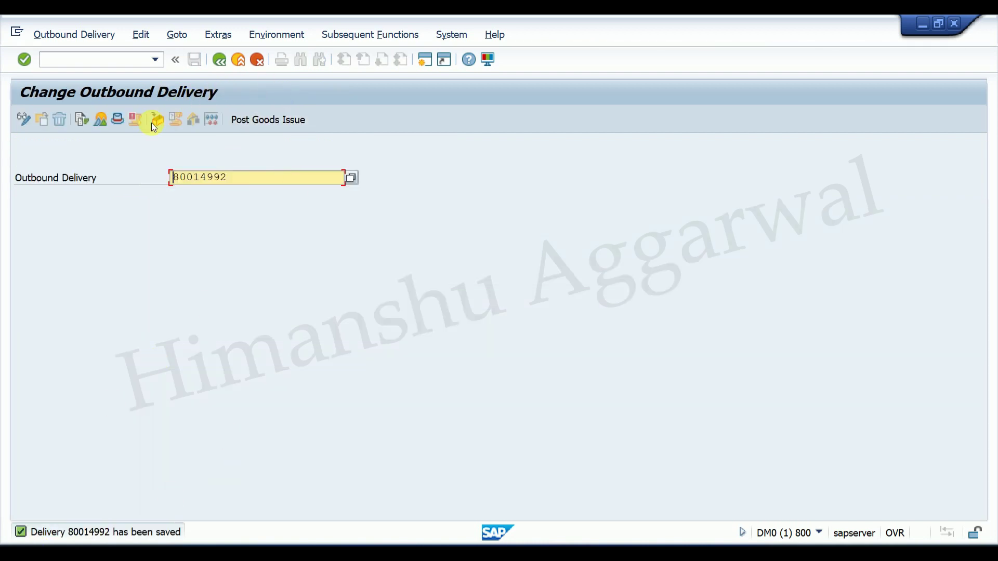
# Step: Review the delivery's document flow, including the goods issue document, and return to SAP Easy Access
pyautogui.click(83, 119)
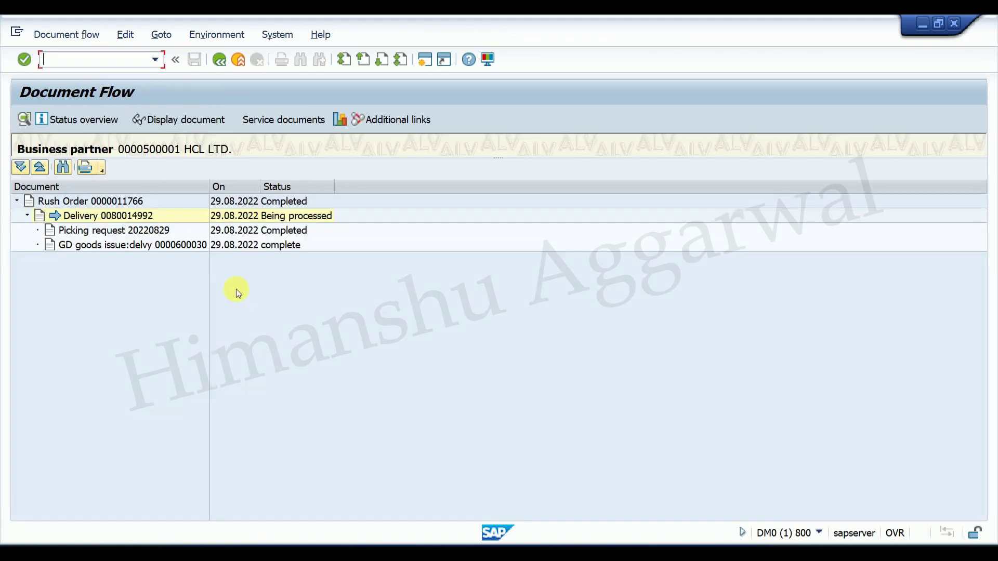
pyautogui.click(135, 250)
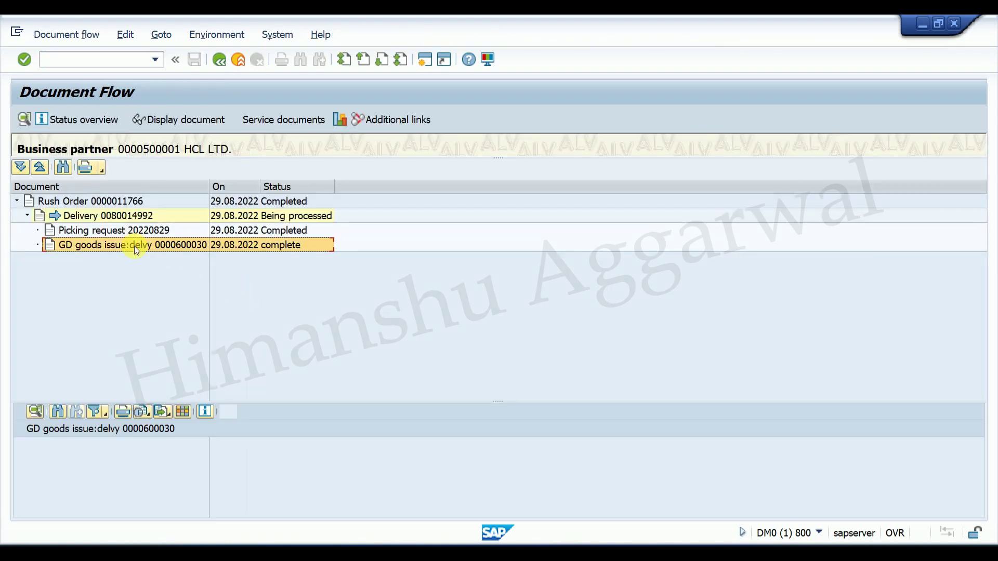
pyautogui.click(220, 61)
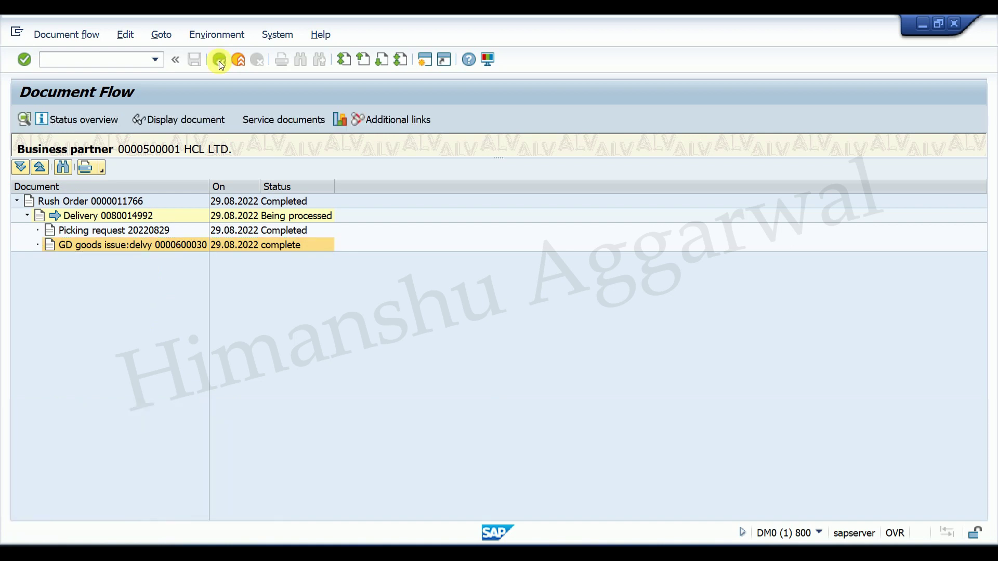
pyautogui.click(220, 61)
pyautogui.click(220, 61)
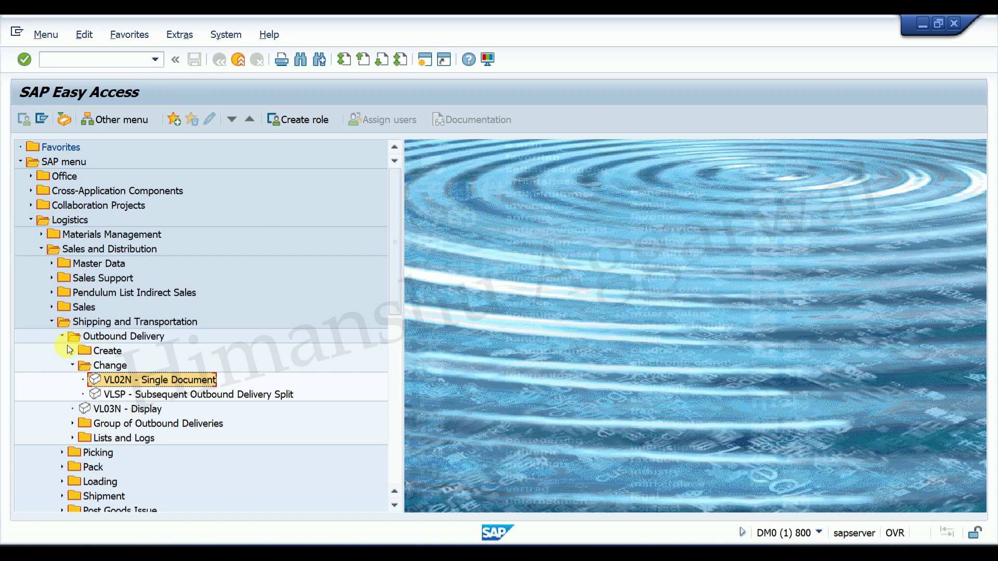
# Step: Create the F2 invoice for the rush order's delivery with VF01 and save it
pyautogui.click(51, 322)
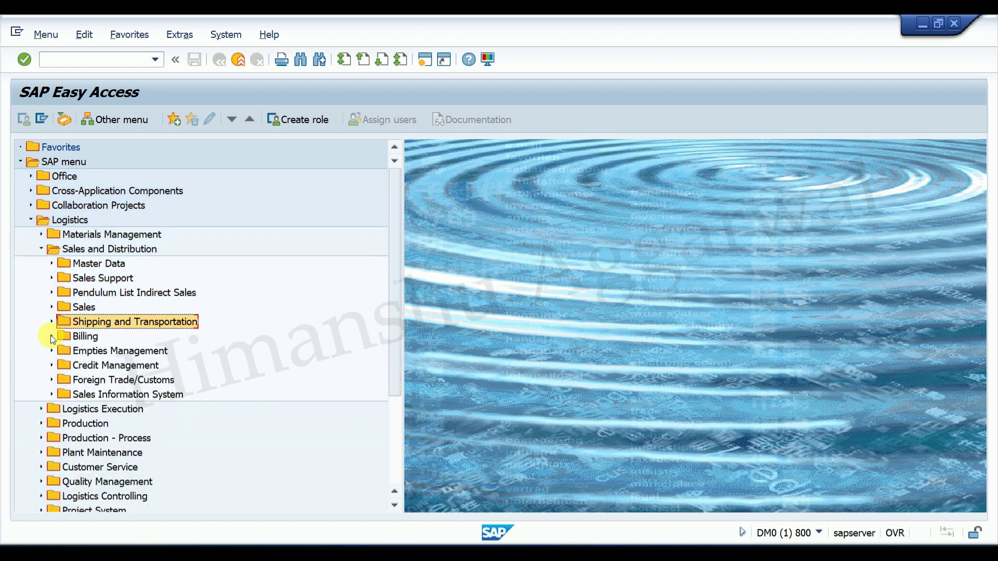
pyautogui.click(52, 336)
pyautogui.click(61, 352)
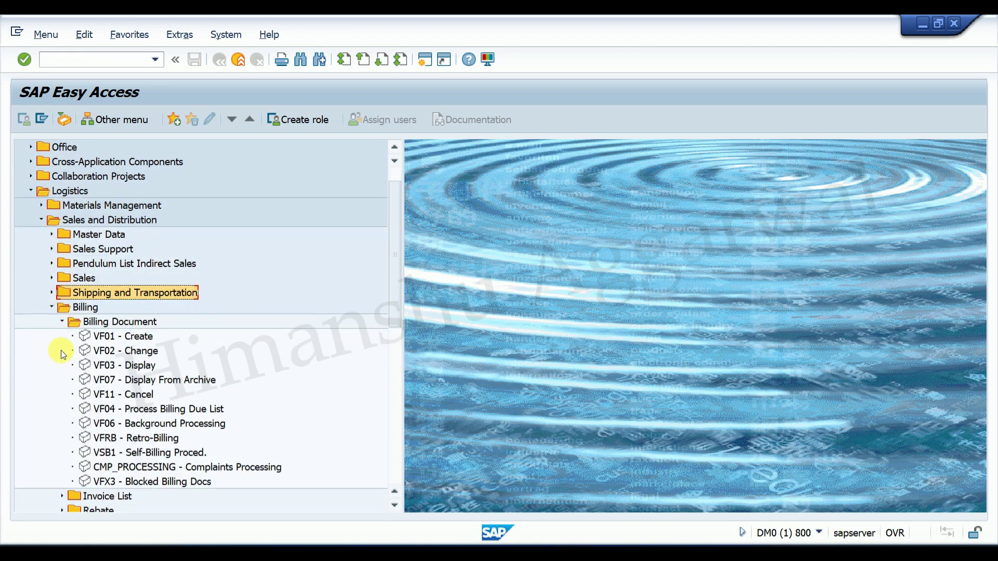
pyautogui.doubleClick(115, 336)
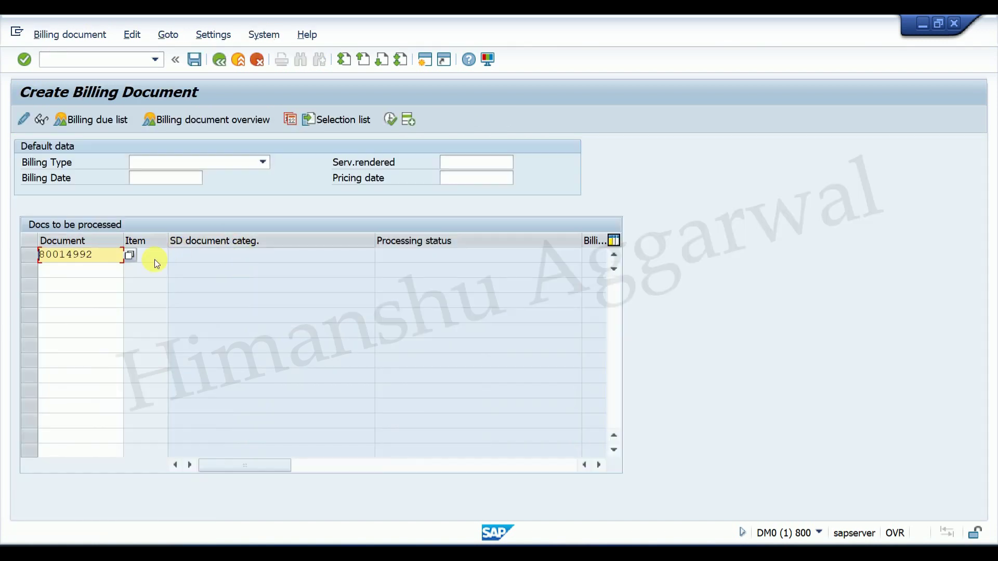
pyautogui.press('Return')
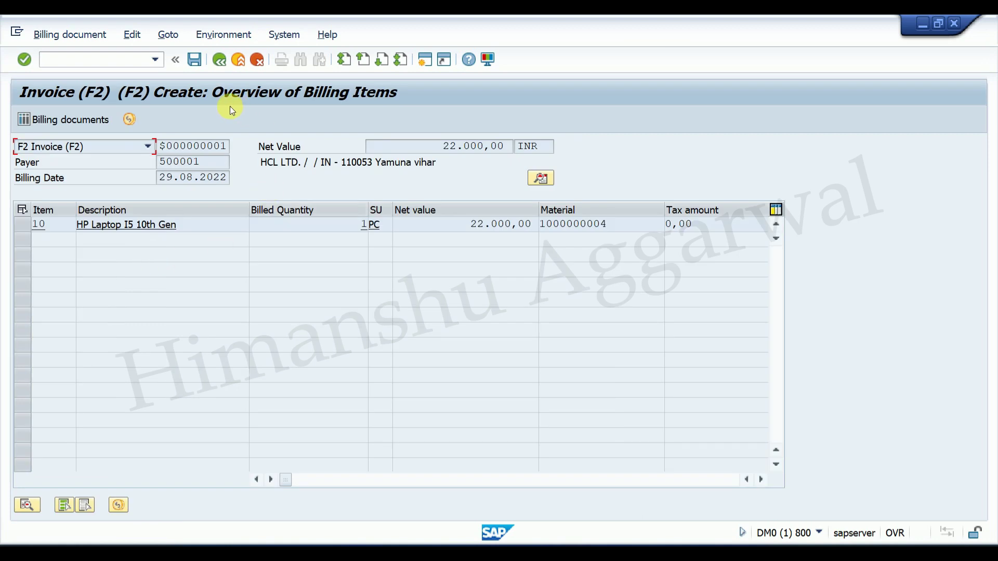
pyautogui.click(195, 60)
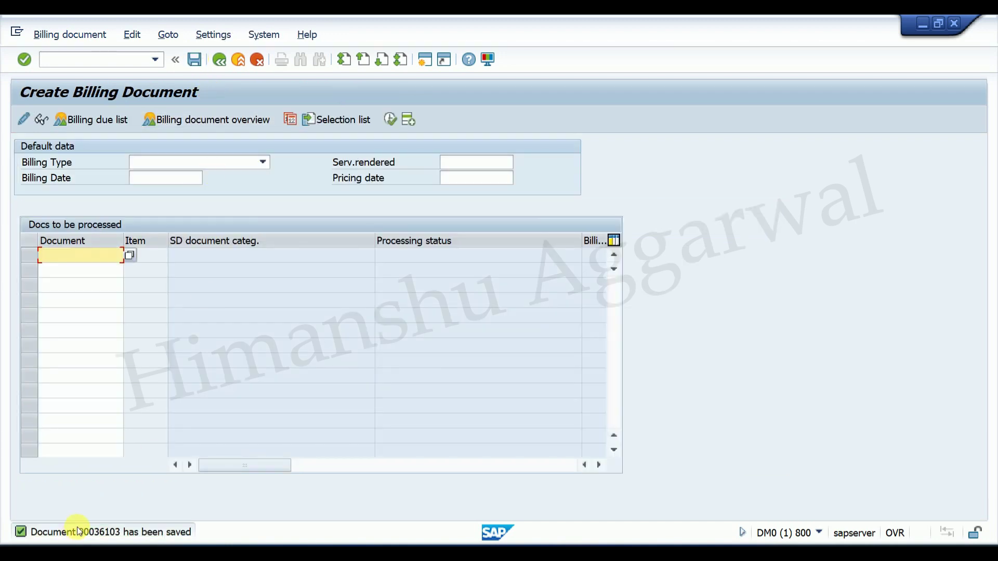
# Step: Leave billing document creation and open the SAP Customizing Implementation Guide through transaction spro
pyautogui.click(119, 61)
pyautogui.write('/')
pyautogui.press('F3')
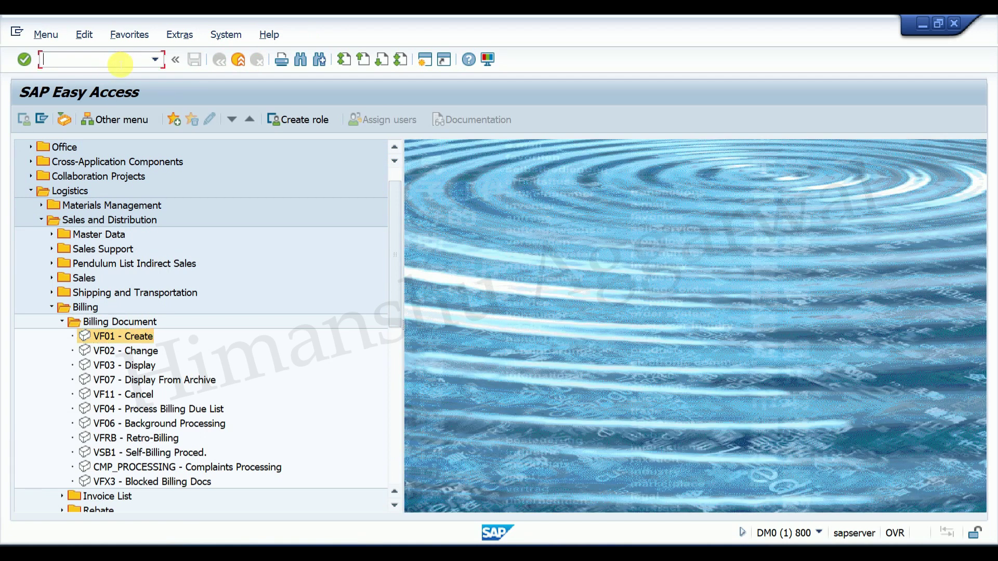
pyautogui.write('spro')
pyautogui.press('Return')
pyautogui.click(88, 124)
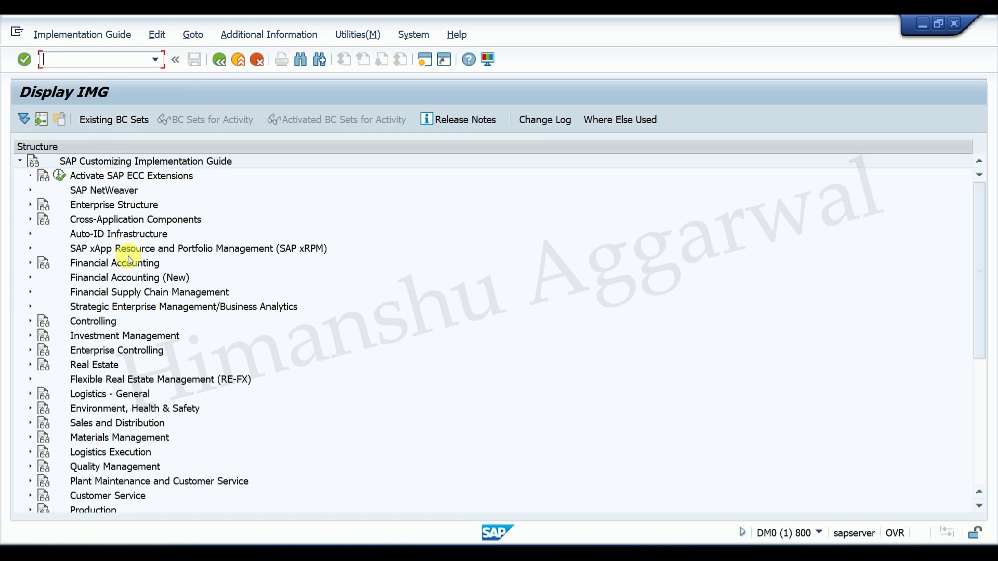
# Step: Open Define Sales Document Types under Sales and Distribution, Sales, Sales Documents, Sales Document Header
pyautogui.scroll(-1, 104, 315)
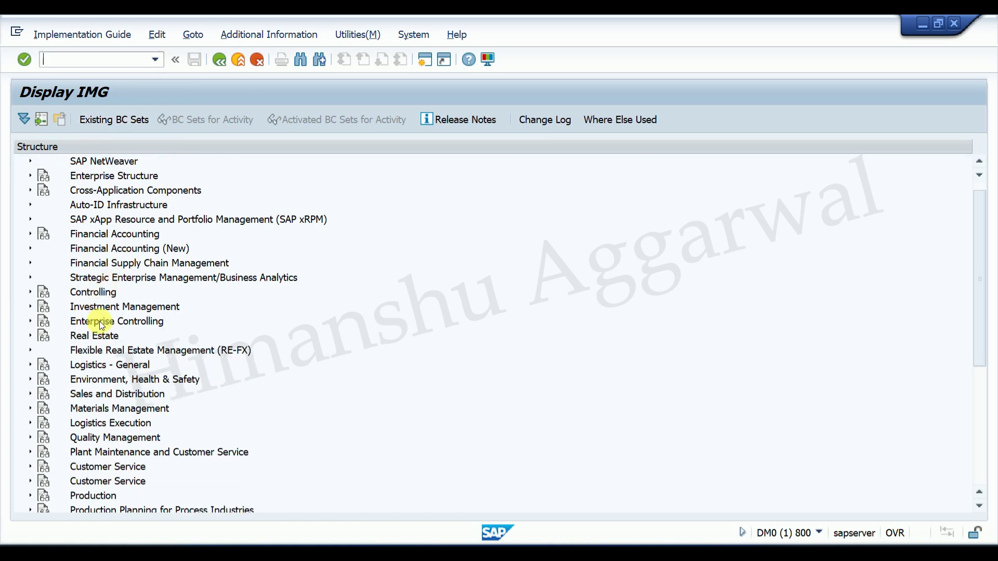
pyautogui.click(32, 395)
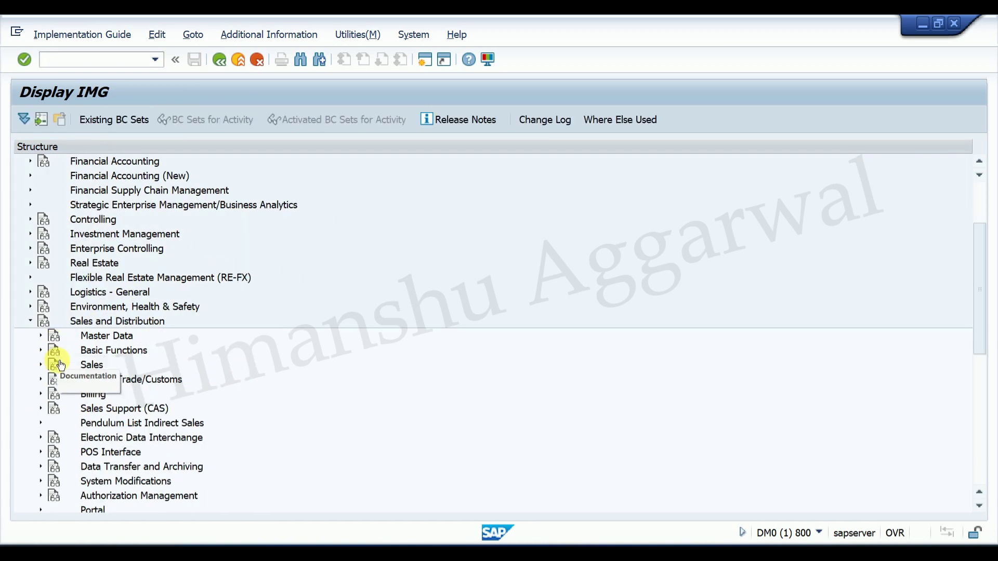
pyautogui.click(41, 365)
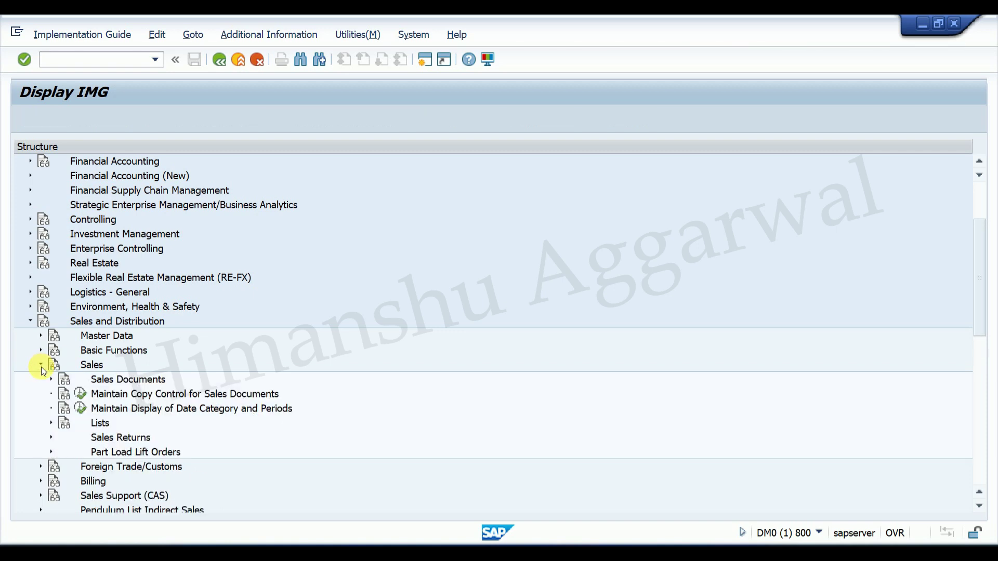
pyautogui.click(51, 350)
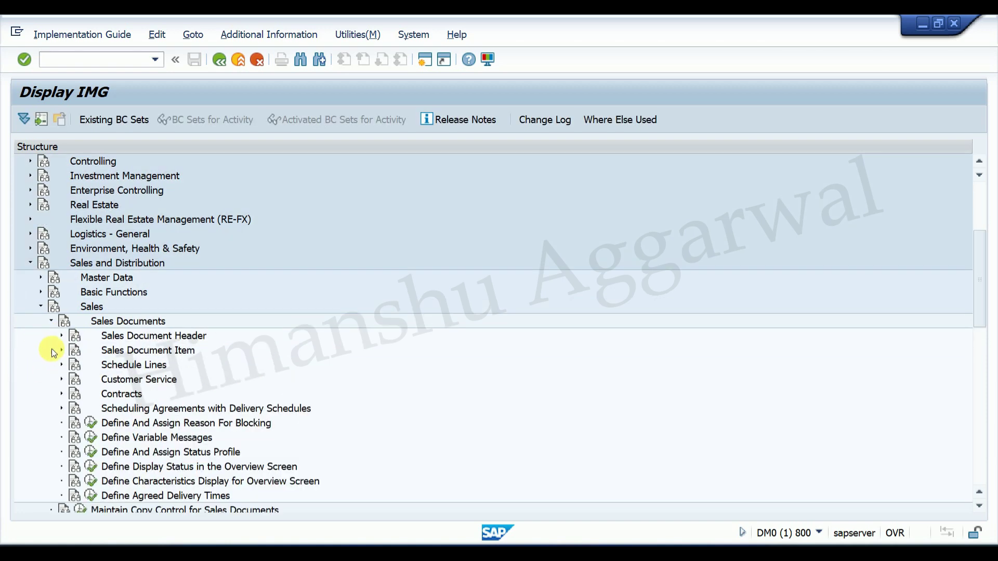
pyautogui.click(61, 336)
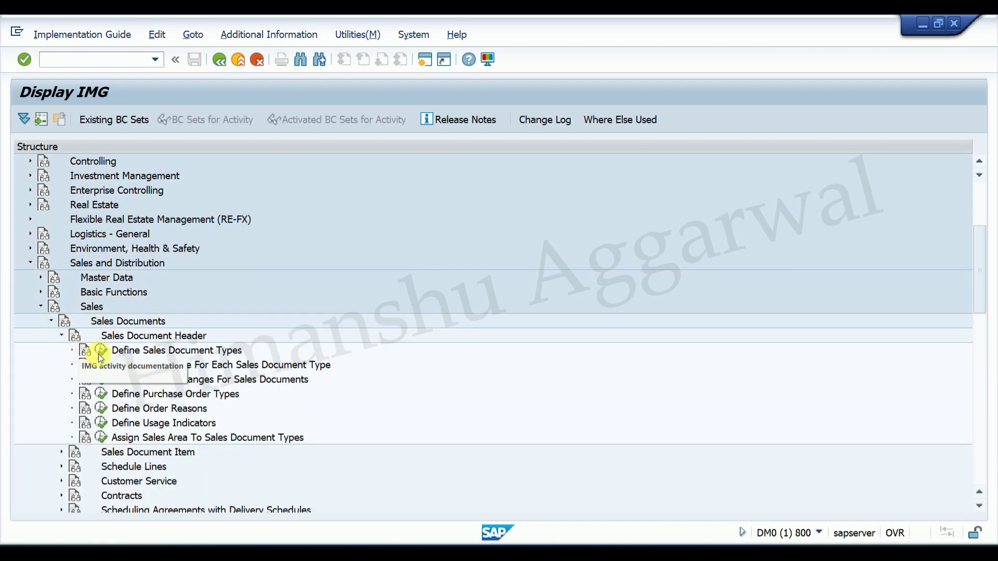
pyautogui.click(98, 351)
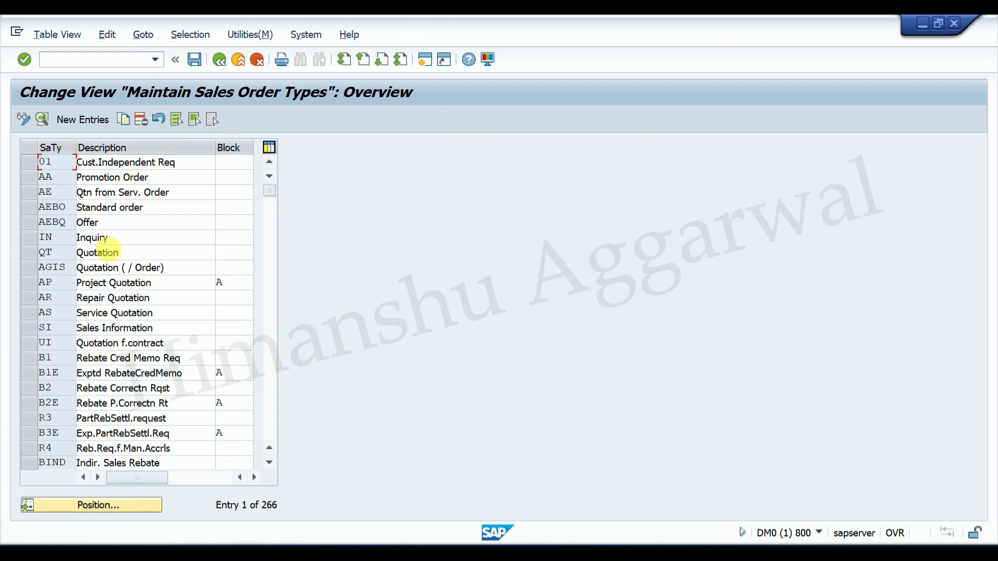
# Step: Locate sales document type OR in the sales order types overview and open its details
pyautogui.scroll(-10, 80, 333)
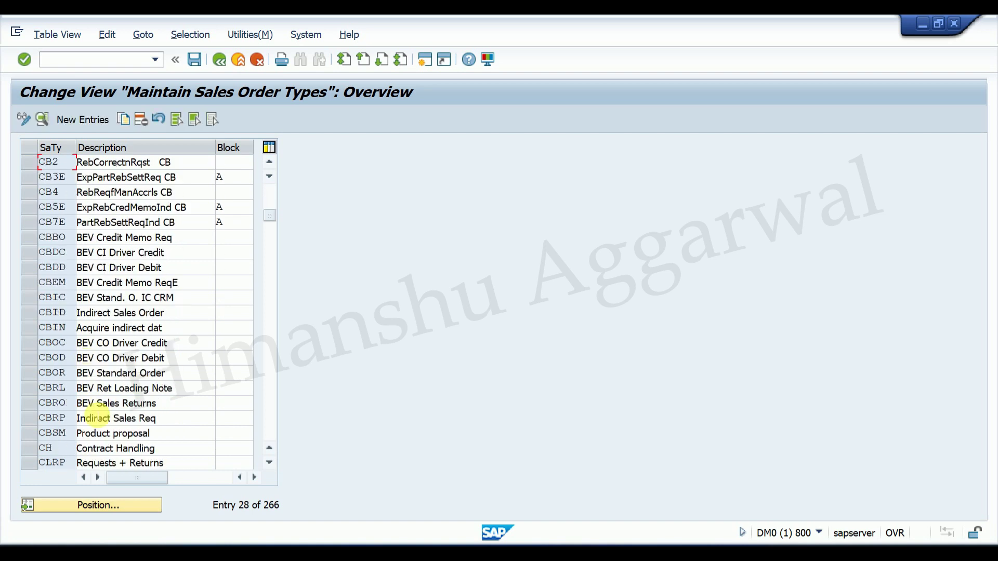
pyautogui.scroll(-2, 94, 380)
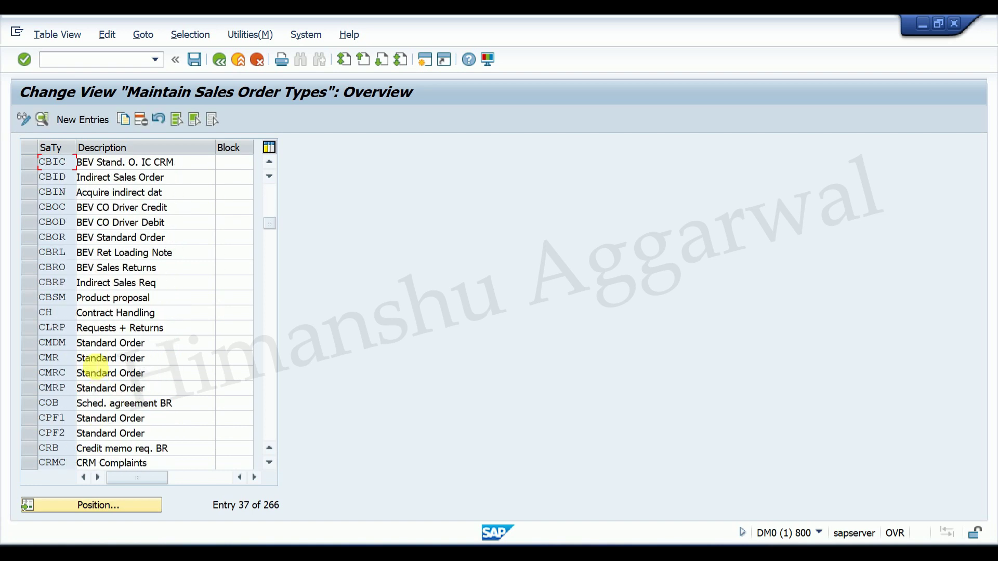
pyautogui.click(97, 505)
pyautogui.write('or')
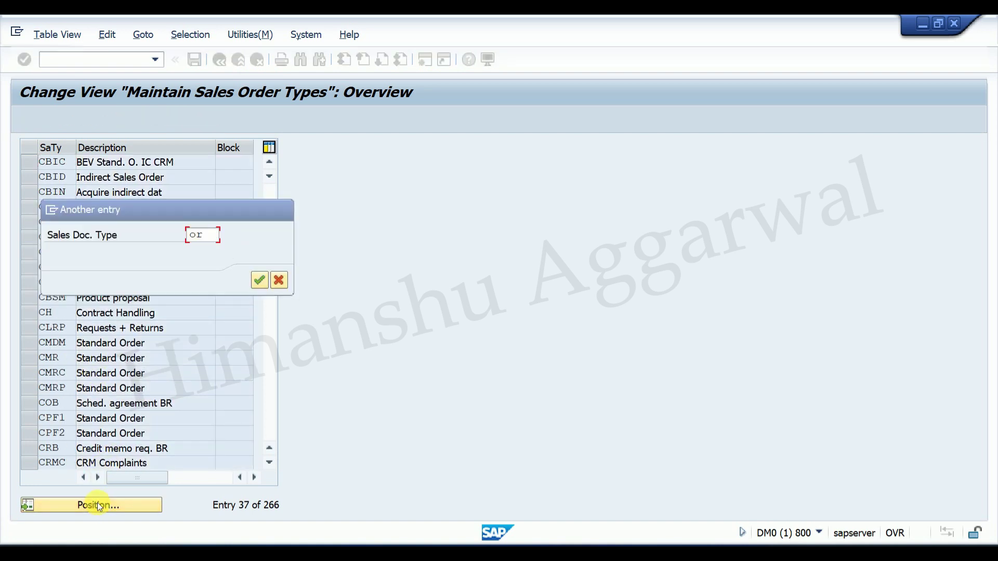
pyautogui.press('Return')
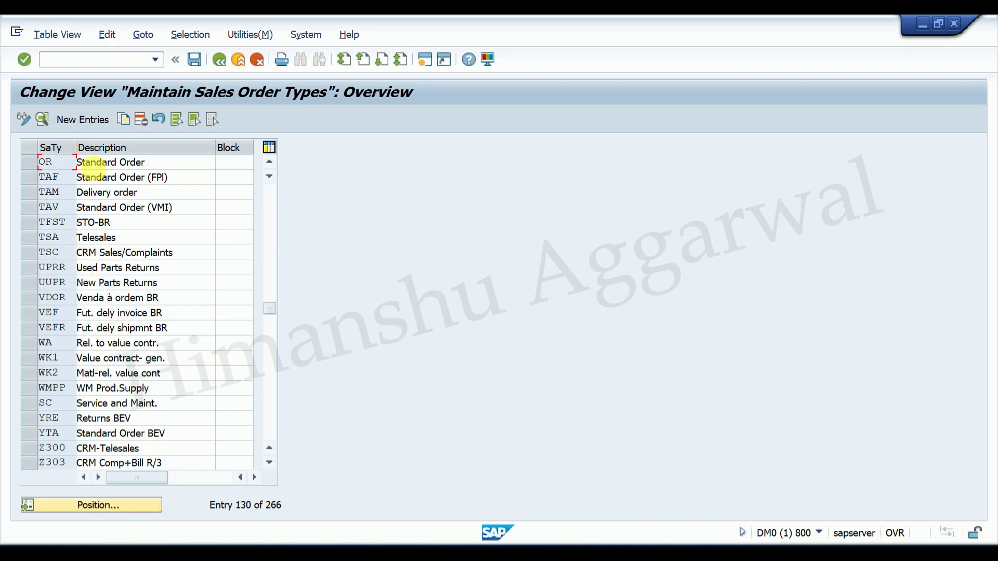
pyautogui.doubleClick(91, 165)
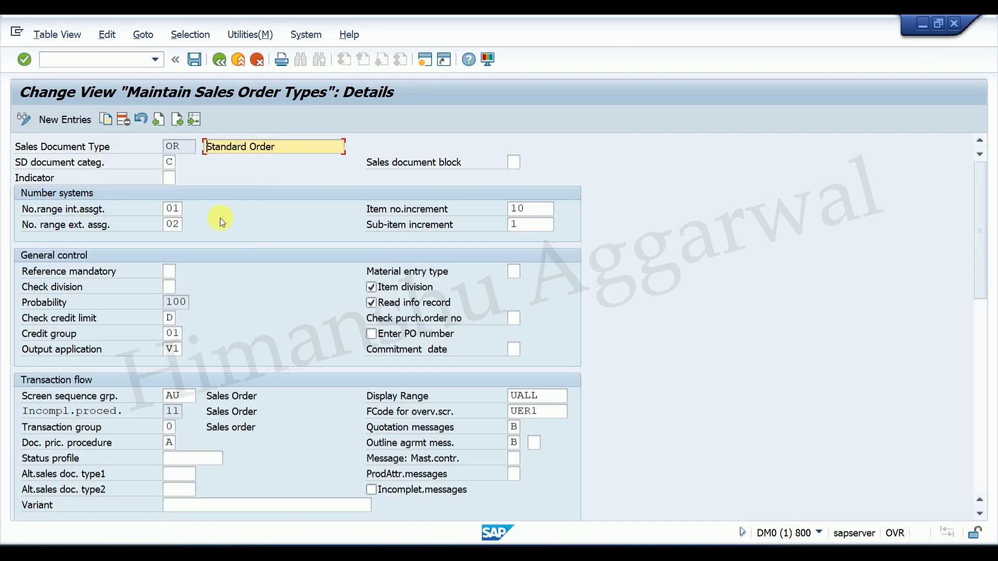
# Step: Examine the number systems, general control, transaction flow, shipping and billing settings of Standard Order OR, and return to the overview
pyautogui.scroll(-1, 242, 241)
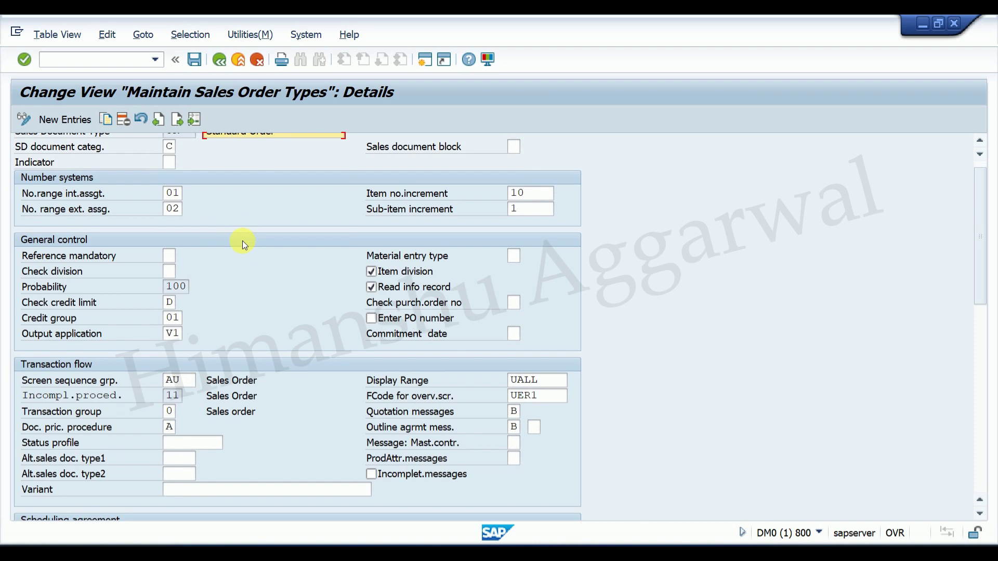
pyautogui.scroll(1, 242, 241)
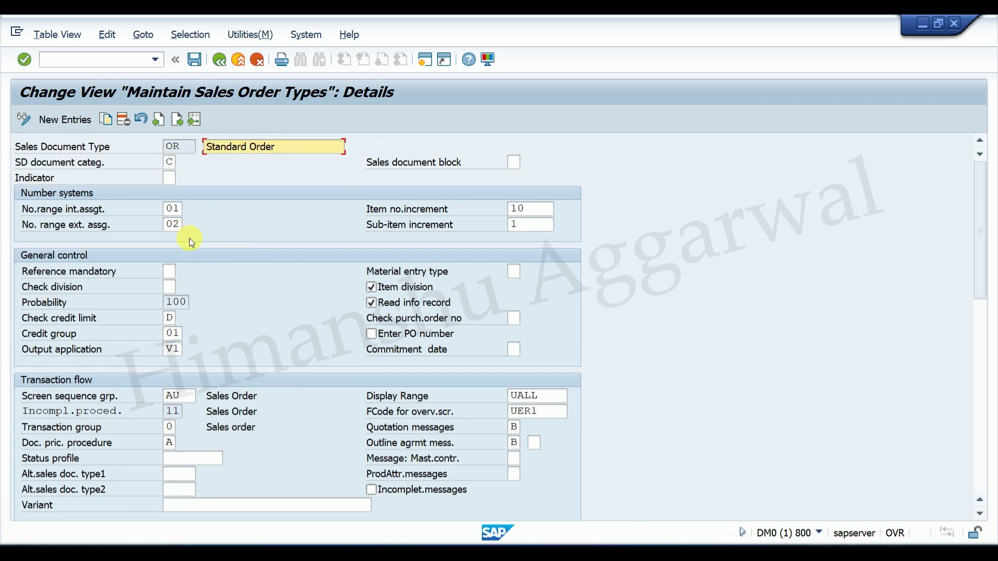
pyautogui.scroll(-4, 194, 242)
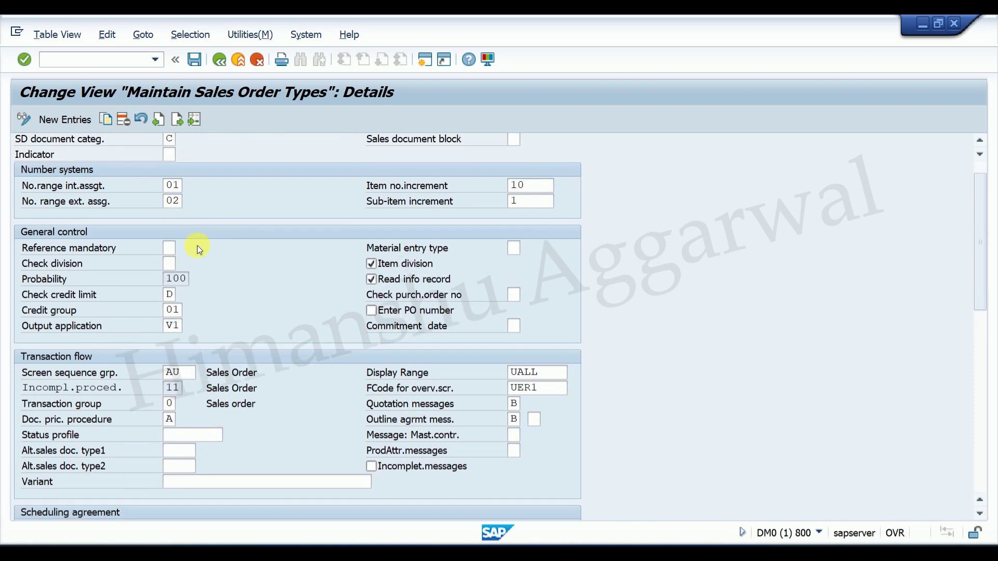
pyautogui.scroll(-1, 201, 248)
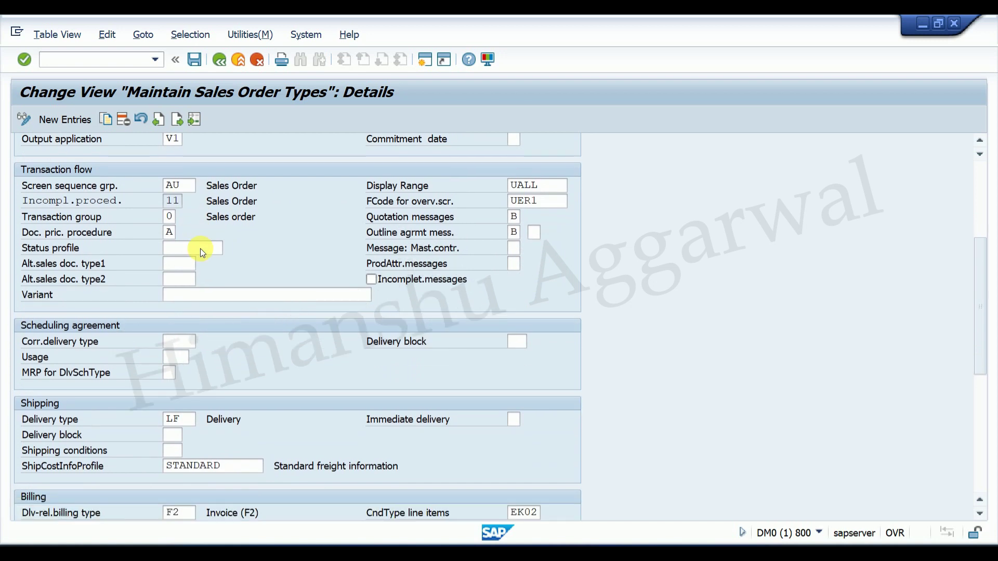
pyautogui.scroll(5, 200, 249)
pyautogui.scroll(-6, 200, 223)
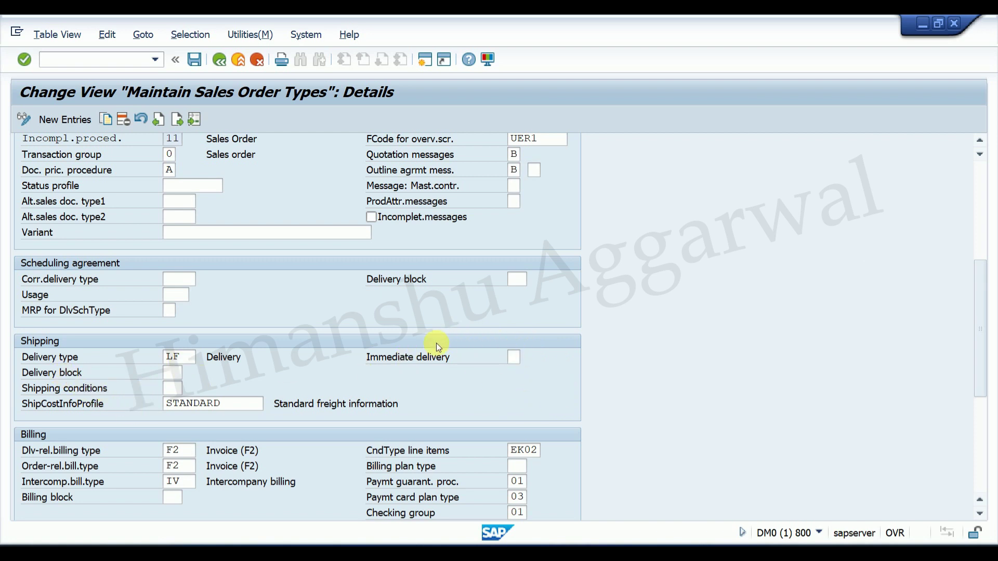
pyautogui.scroll(6, 236, 335)
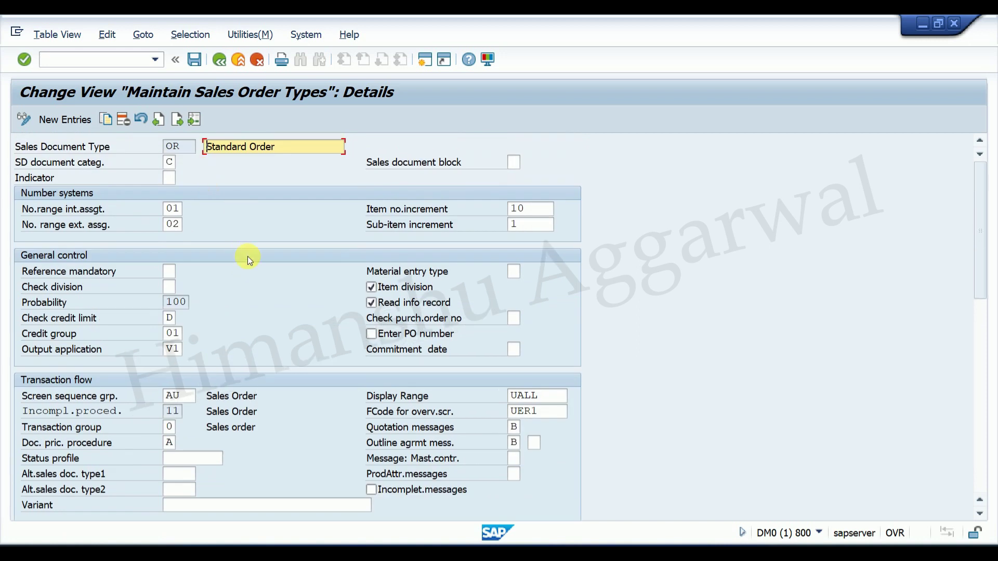
pyautogui.scroll(-6, 247, 257)
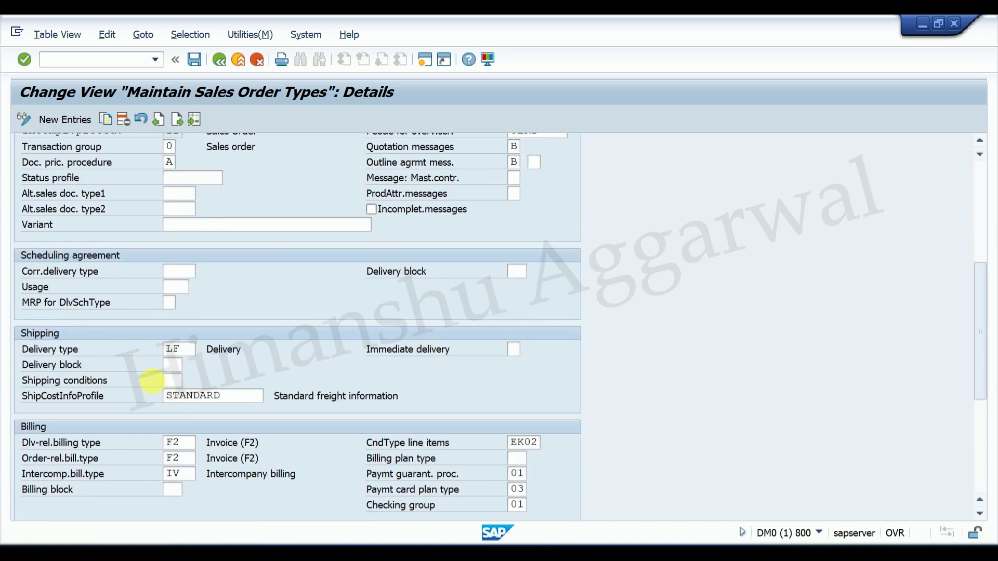
pyautogui.click(219, 58)
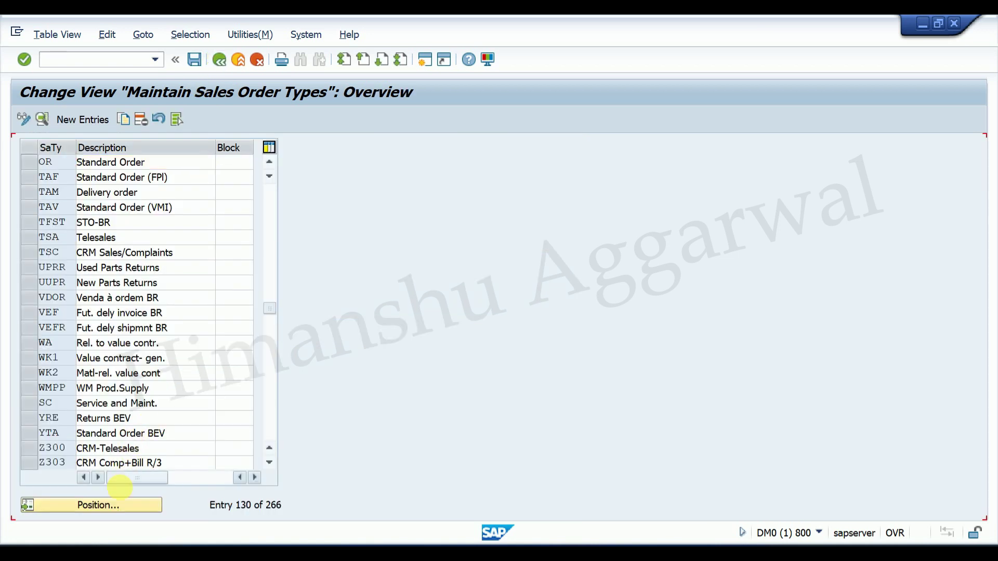
# Step: Open the details of sales document type RO (Rush Order) and review its settings down to Shipping and Billing
pyautogui.scroll(1, 113, 493)
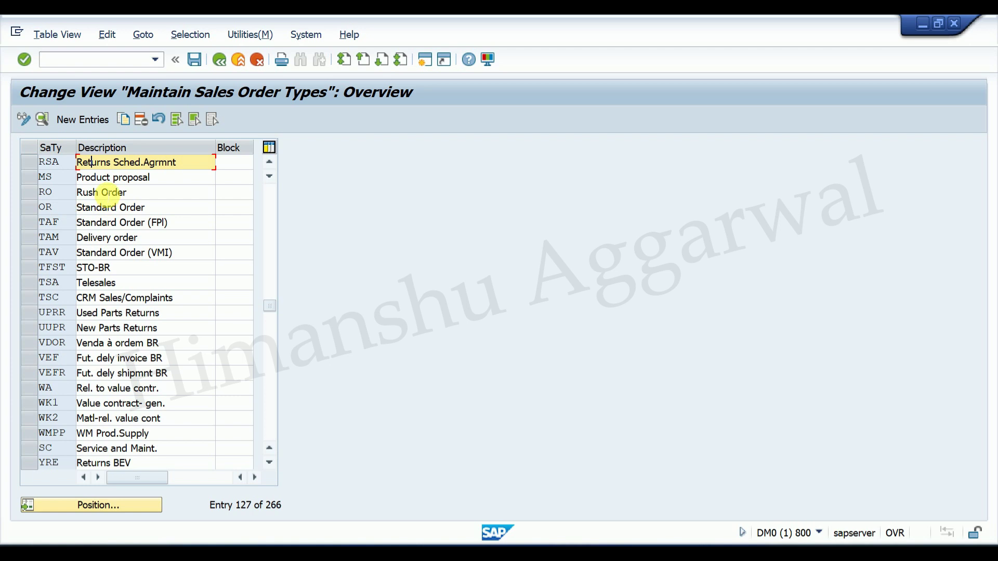
pyautogui.doubleClick(103, 193)
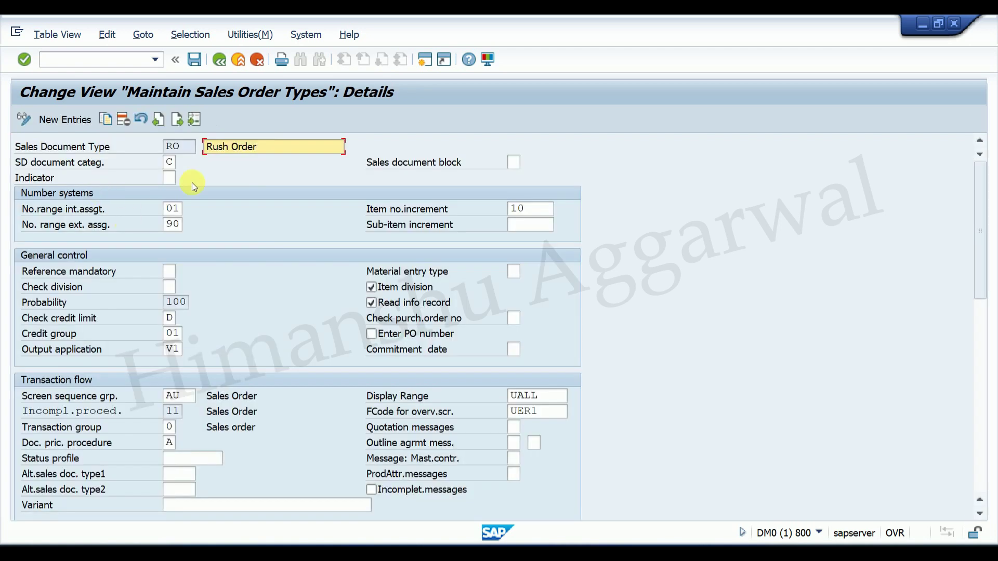
pyautogui.scroll(-3, 221, 237)
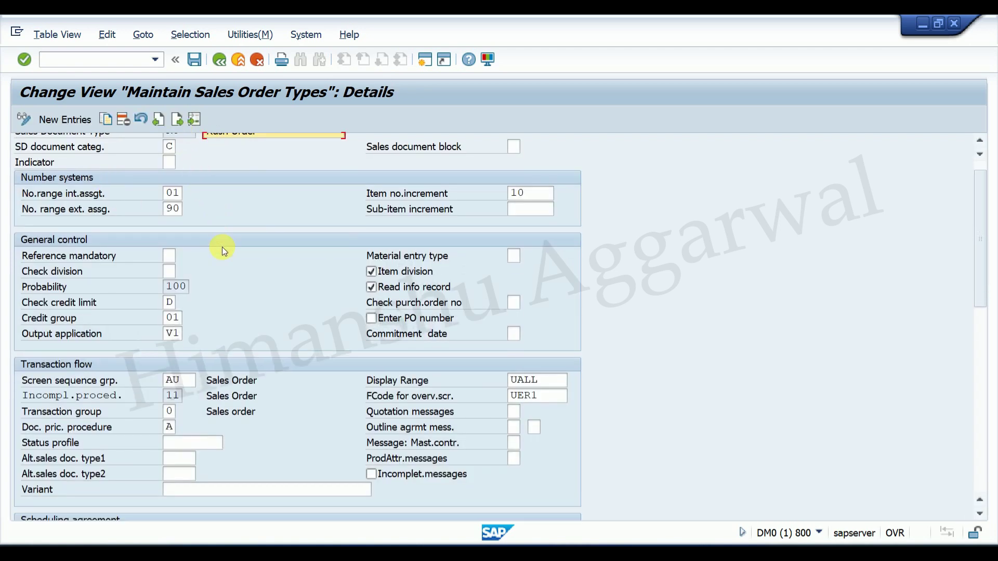
pyautogui.scroll(-4, 233, 278)
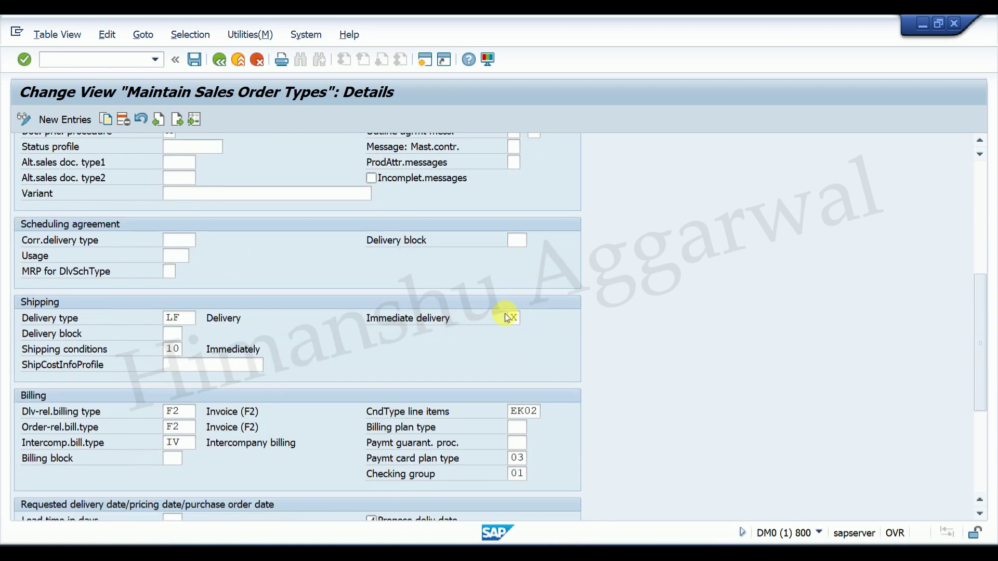
# Step: Check the possible values for Immediate delivery, close the list unchanged, and return to the rush order's Shipping settings
pyautogui.click(526, 321)
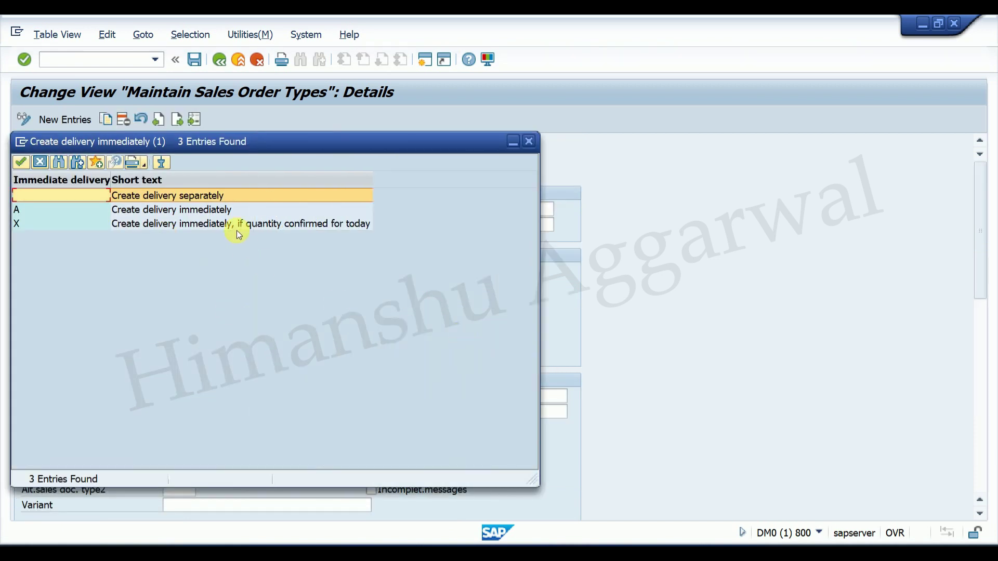
pyautogui.click(529, 143)
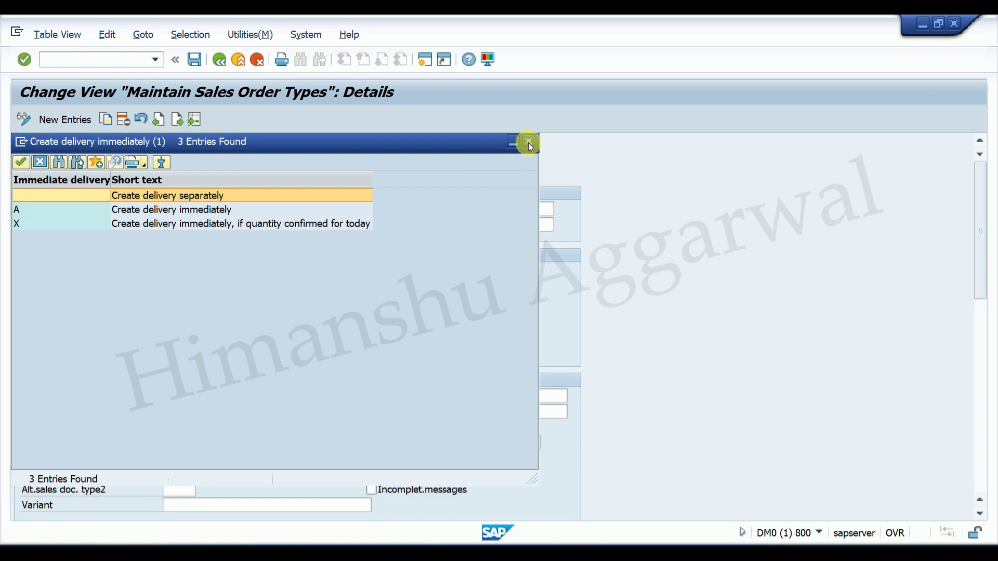
pyautogui.scroll(-3, 537, 372)
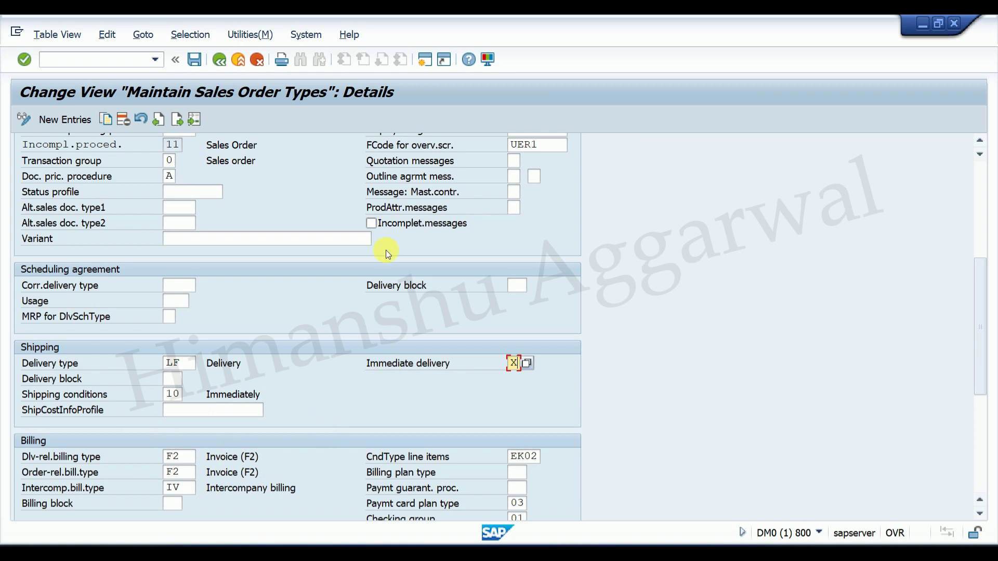
# Step: Open a new session and bring up HCL LTD. for change with XD02, company code HP01, sales area SL01/H1/LP
pyautogui.click(424, 62)
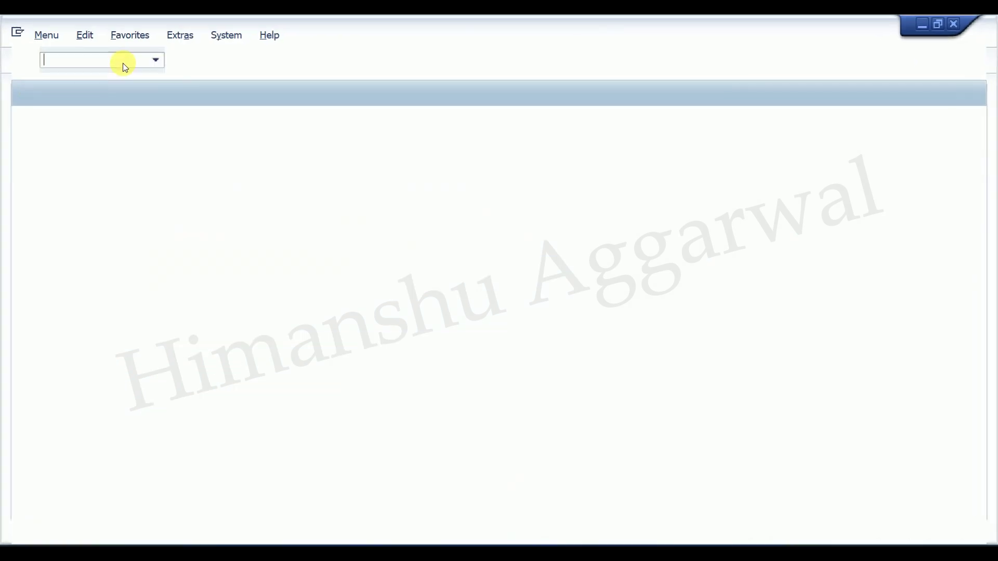
pyautogui.write('xd02')
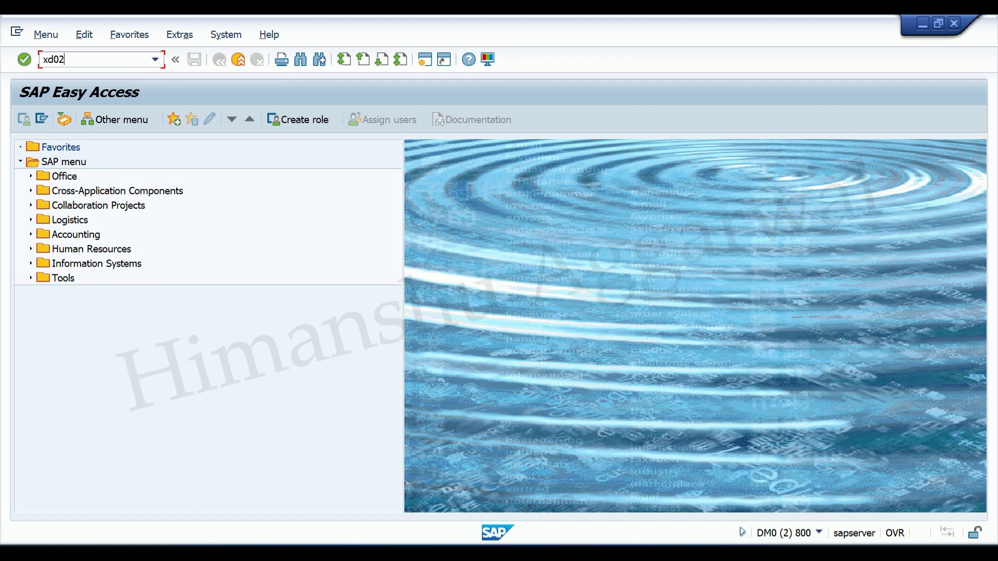
pyautogui.press('Return')
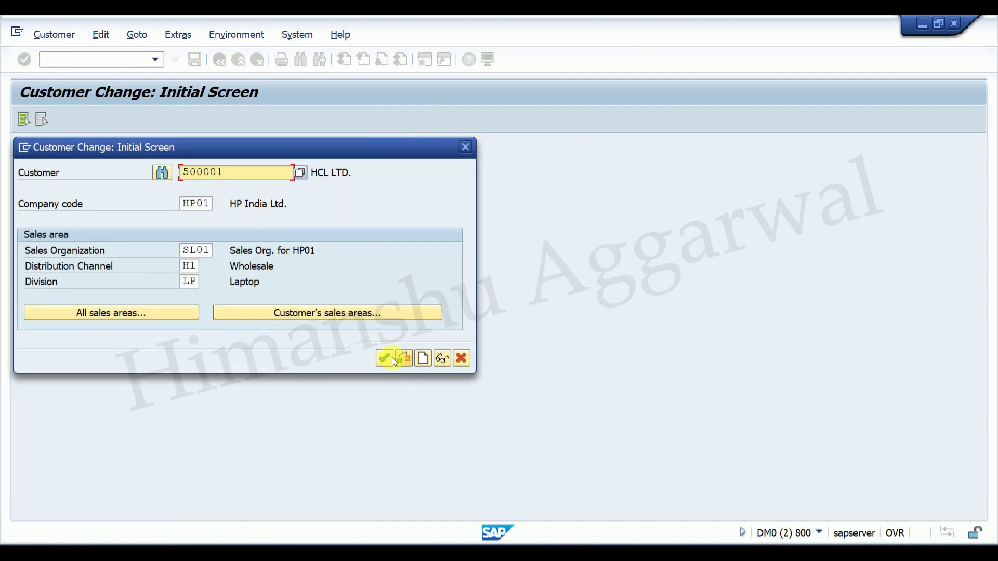
pyautogui.click(390, 358)
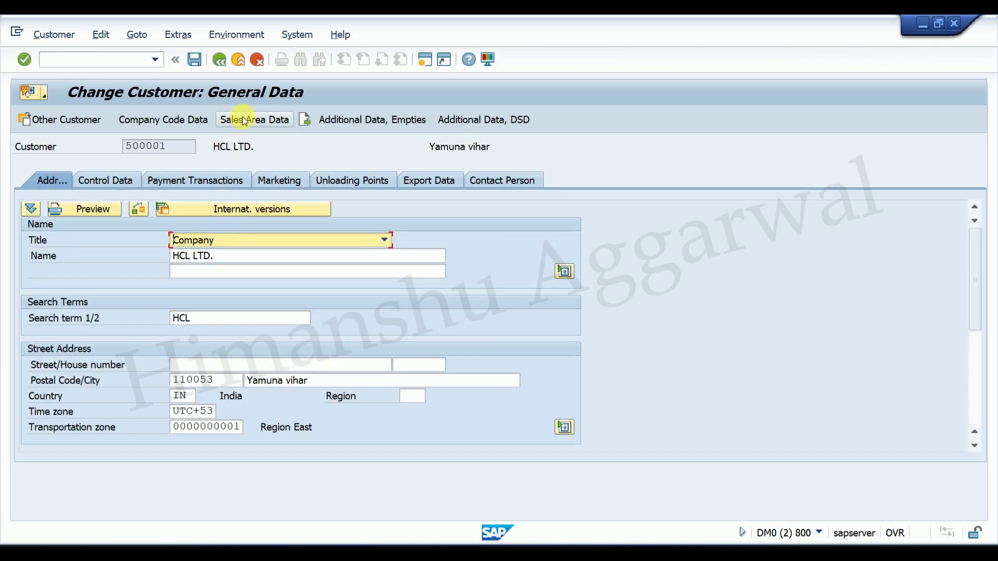
# Step: Review the customer's sales area data, covering the sales order and pricing fields and the Shipping Conditions entry
pyautogui.click(247, 121)
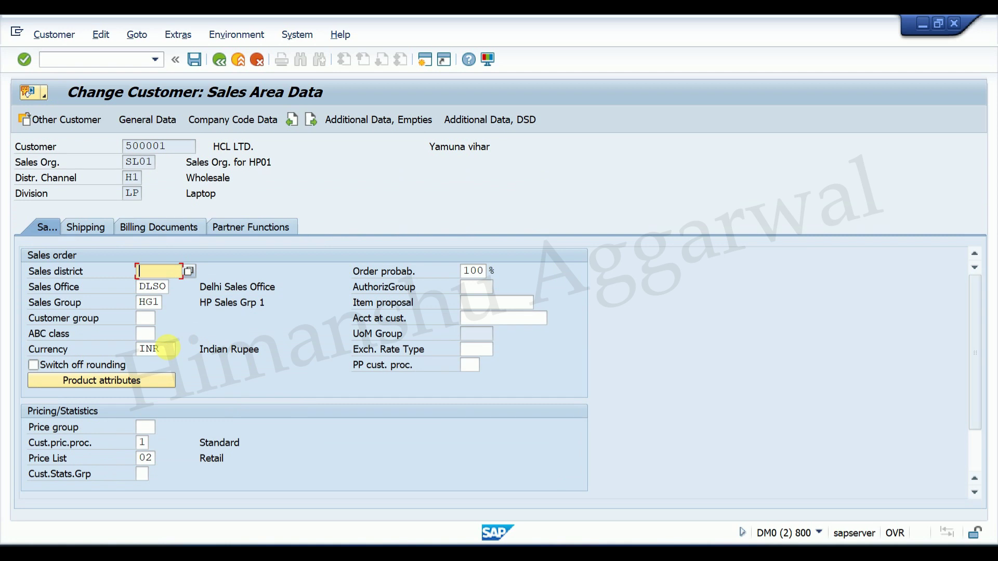
pyautogui.scroll(-2, 163, 400)
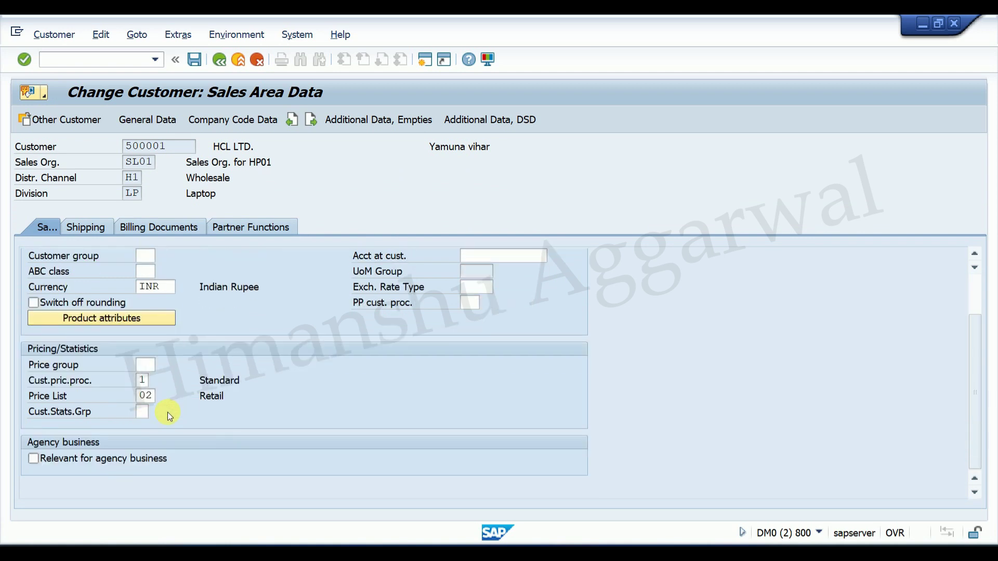
pyautogui.scroll(2, 170, 415)
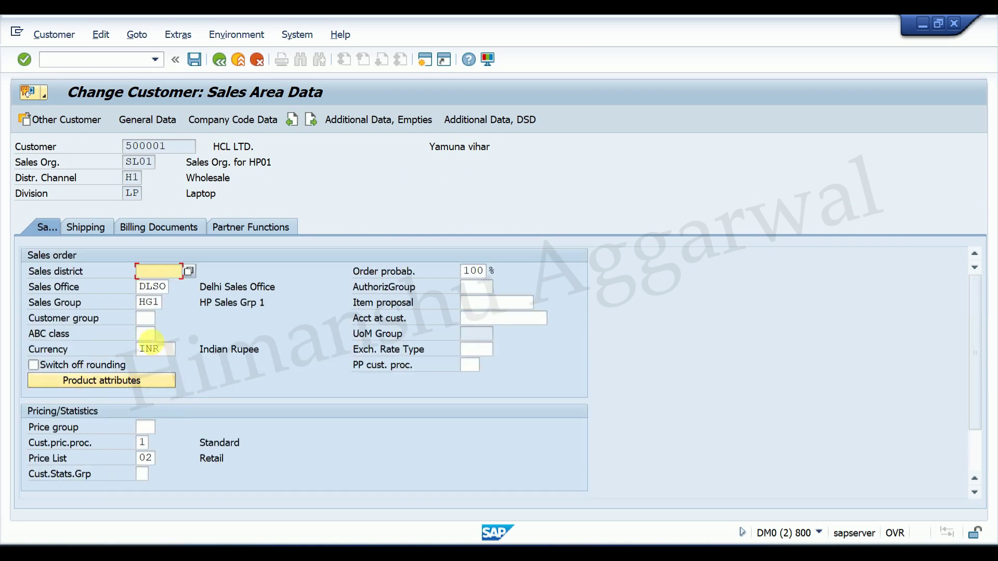
pyautogui.click(102, 221)
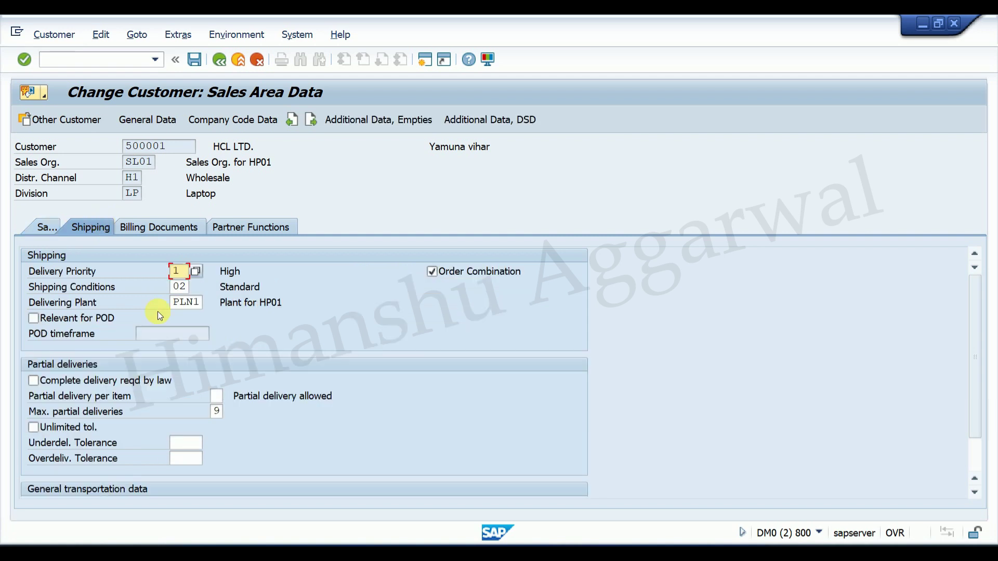
pyautogui.click(178, 286)
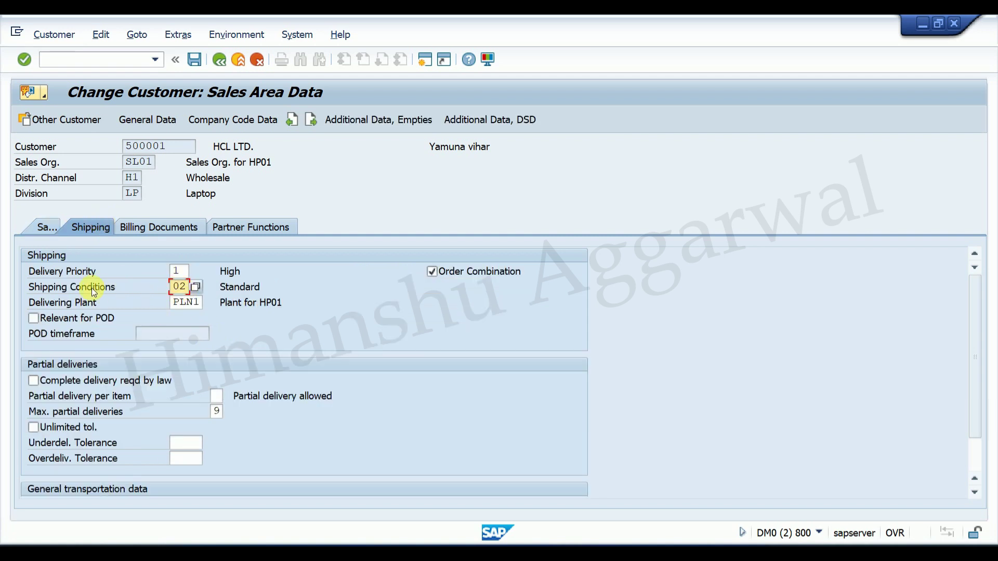
# Step: Look up shipping condition 10 (Immediately) among the available values without applying it, and leave the customer record for SAP Easy Access
pyautogui.click(194, 288)
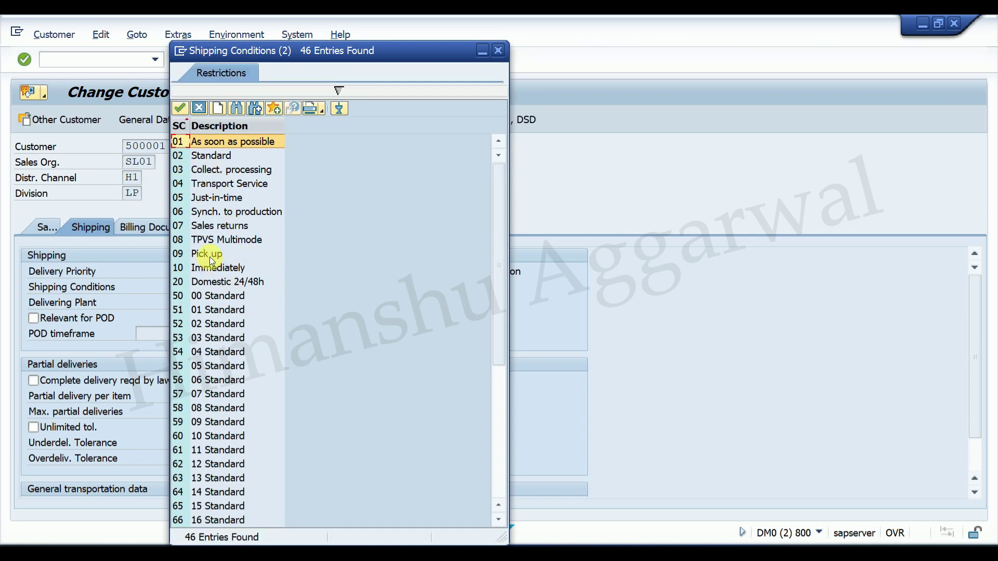
pyautogui.click(188, 269)
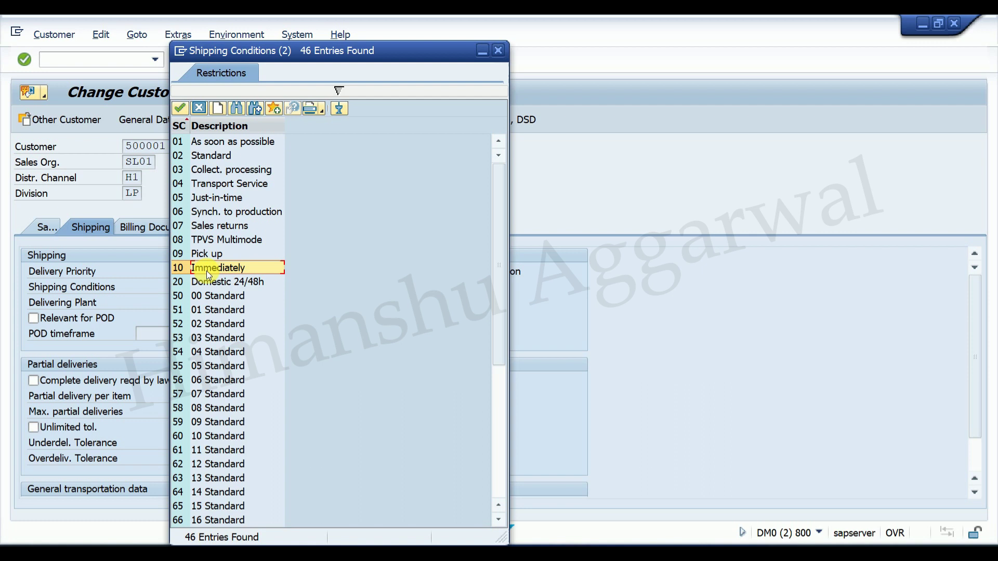
pyautogui.click(498, 49)
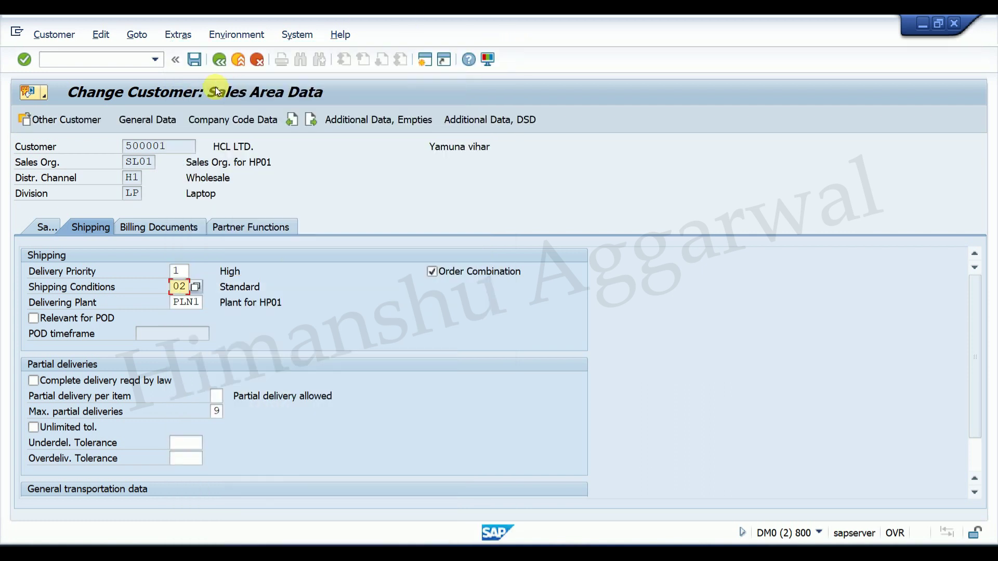
pyautogui.click(222, 60)
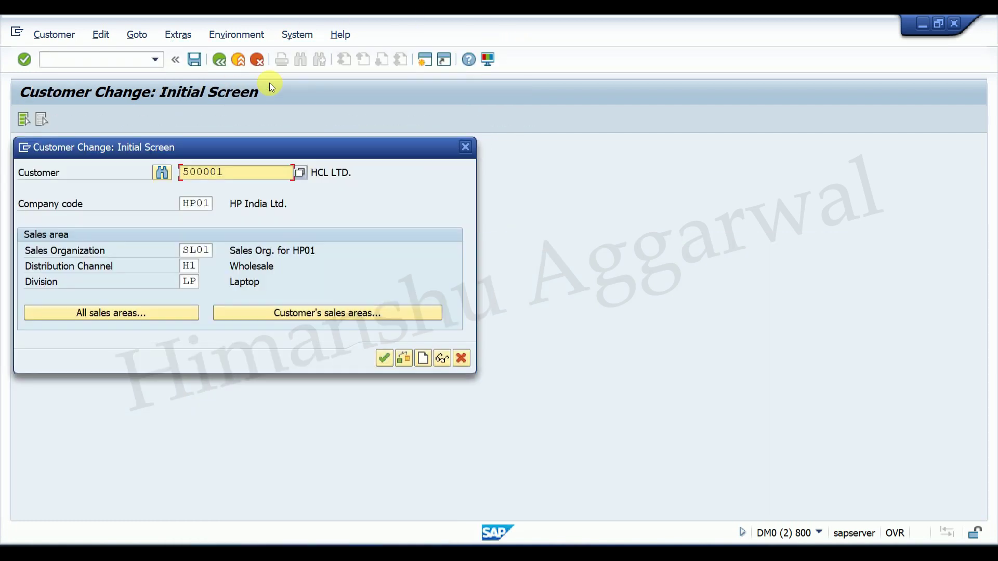
pyautogui.click(464, 147)
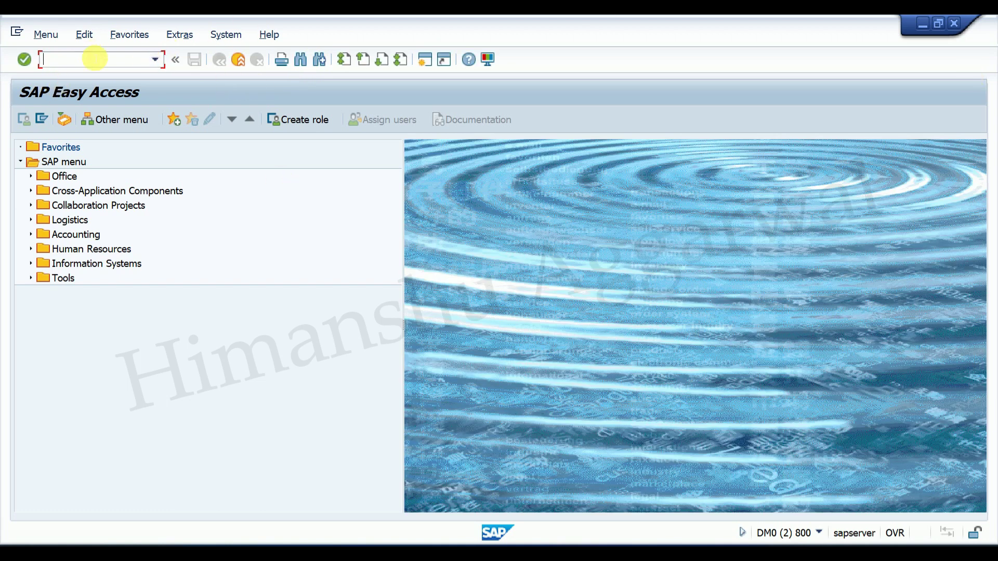
# Step: Open Shipping Point Determination with OVL2 and locate the entry for shipping condition 10, loading group 0003 and plant PLN1
pyautogui.click(155, 59)
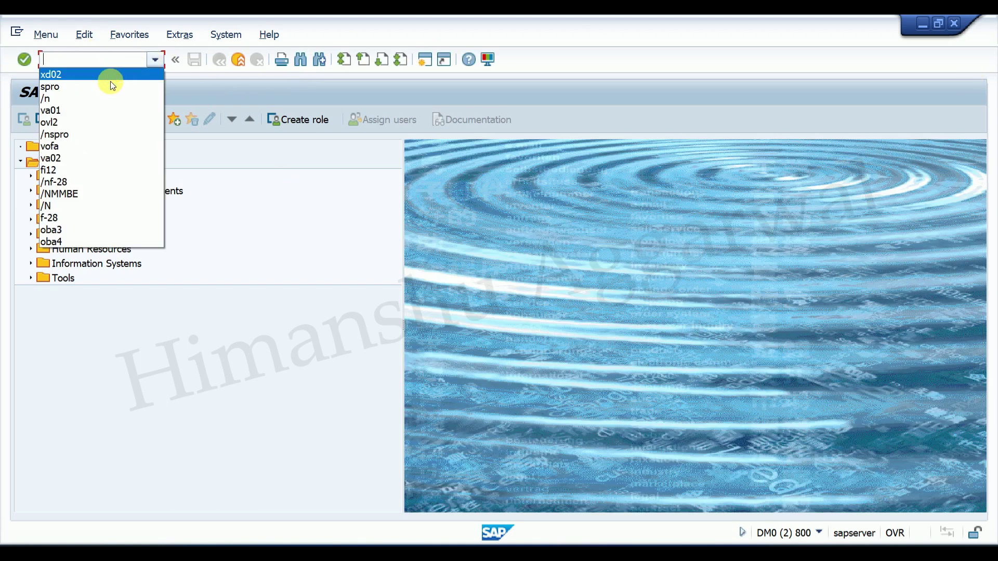
pyautogui.click(86, 121)
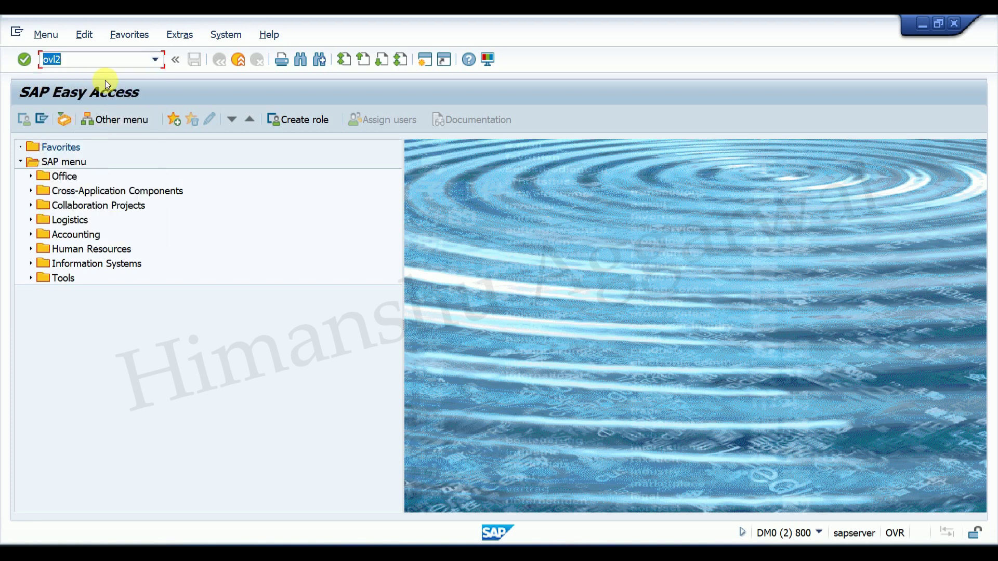
pyautogui.press('Return')
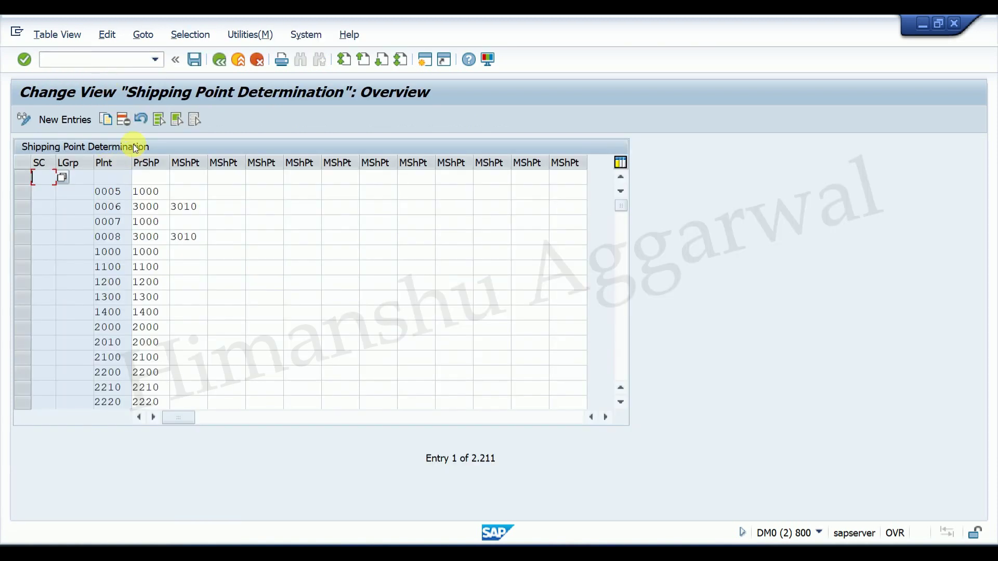
pyautogui.scroll(-17, 170, 273)
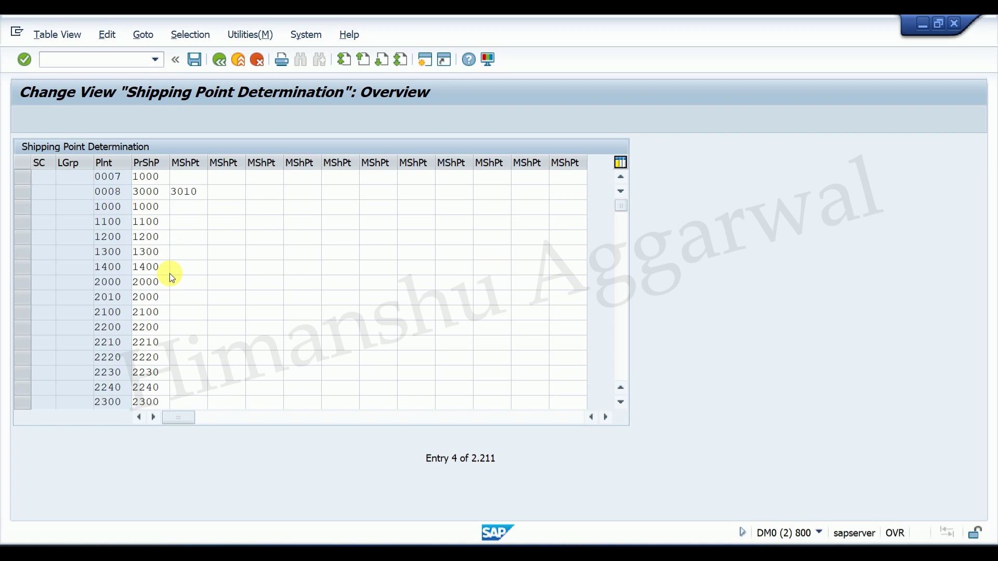
pyautogui.scroll(-20, 169, 277)
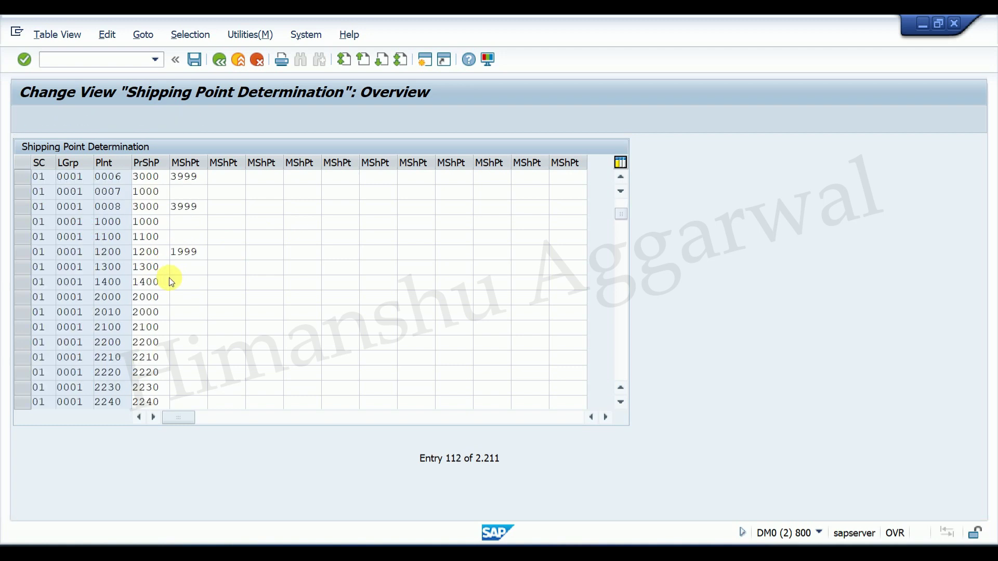
pyautogui.scroll(-20, 171, 281)
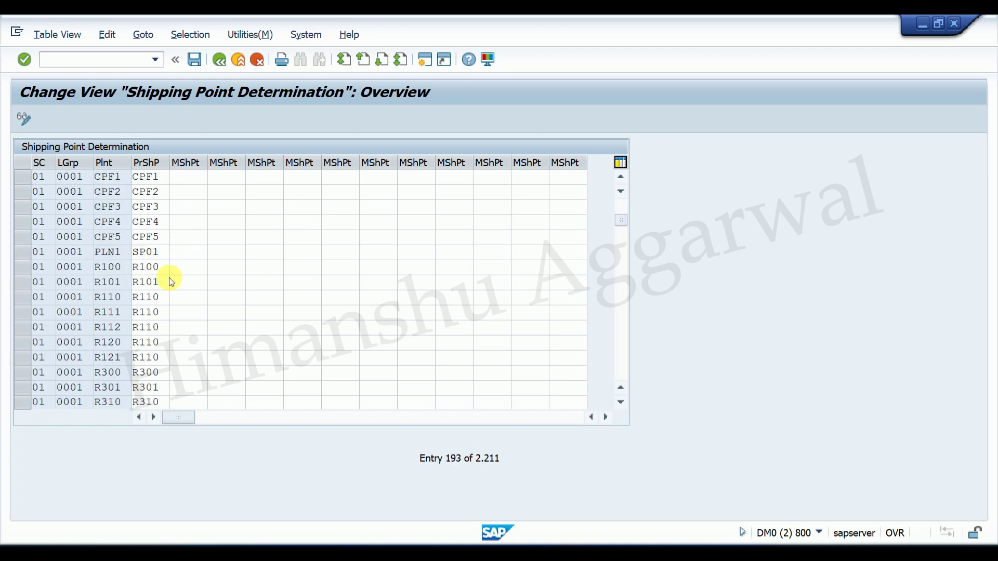
pyautogui.scroll(-20, 171, 281)
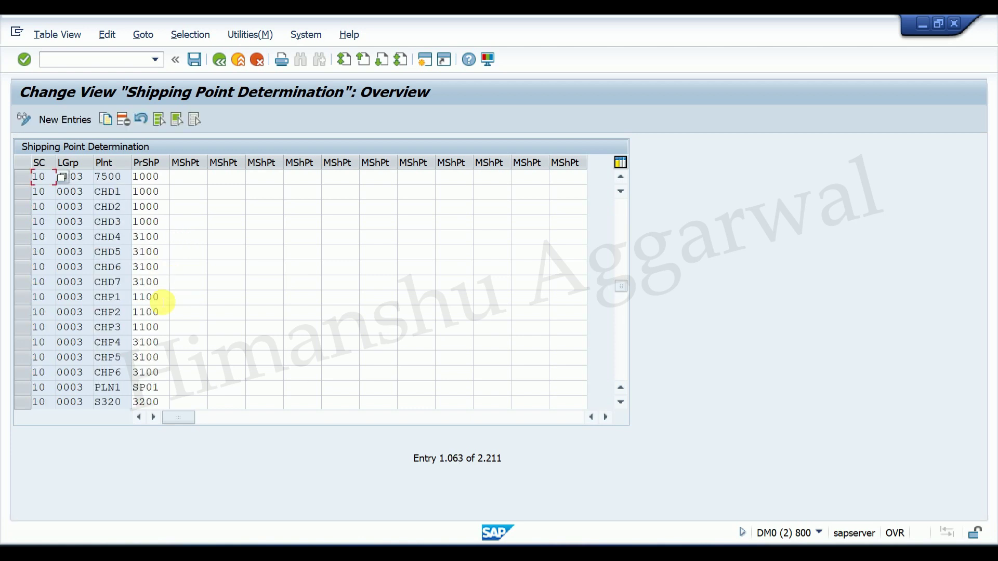
pyautogui.scroll(-20, 158, 298)
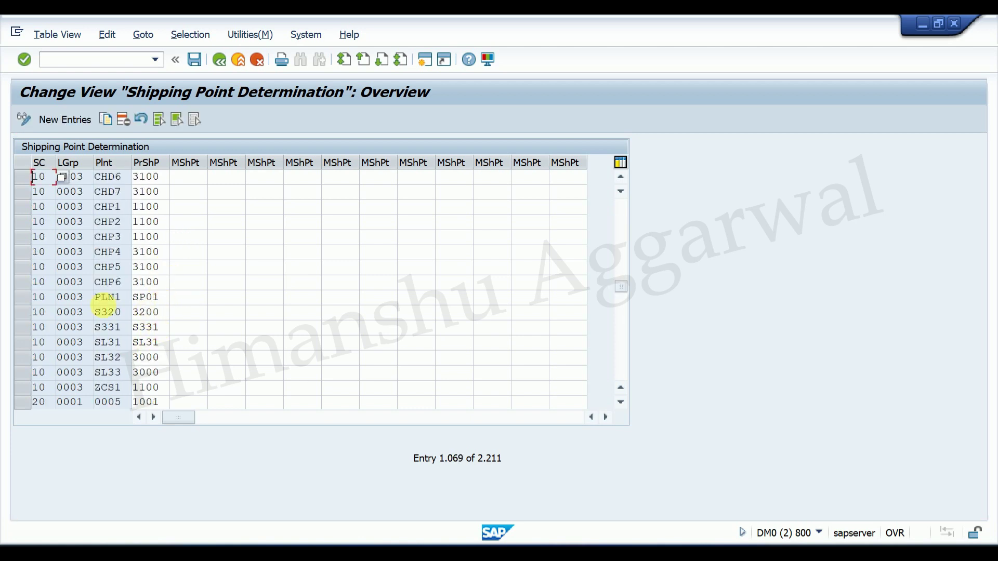
# Step: Check the PLN1 entry's shipping condition, loading group and proposed shipping point, leave the view unchanged, and switch to the Excel course notes
pyautogui.click(21, 298)
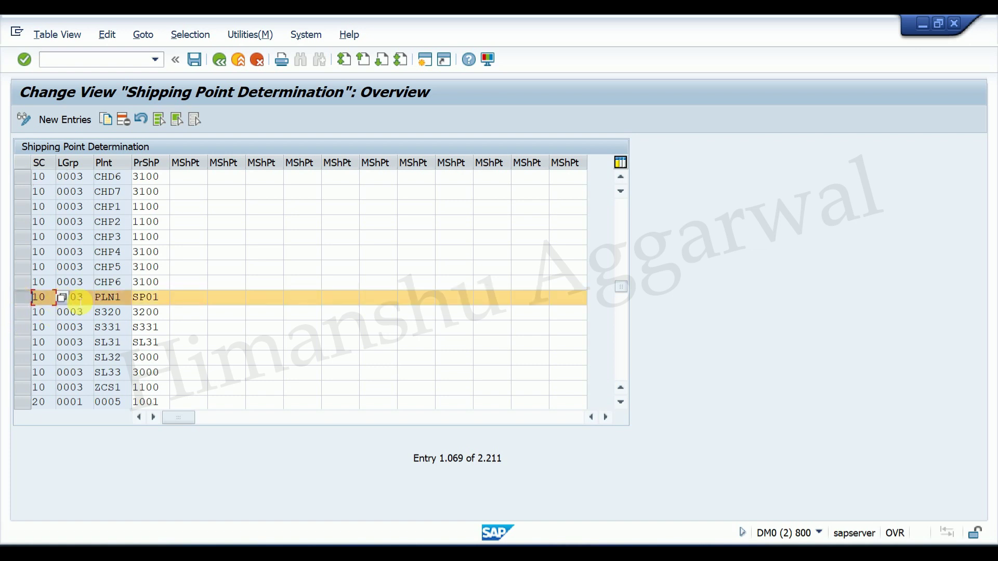
pyautogui.click(46, 301)
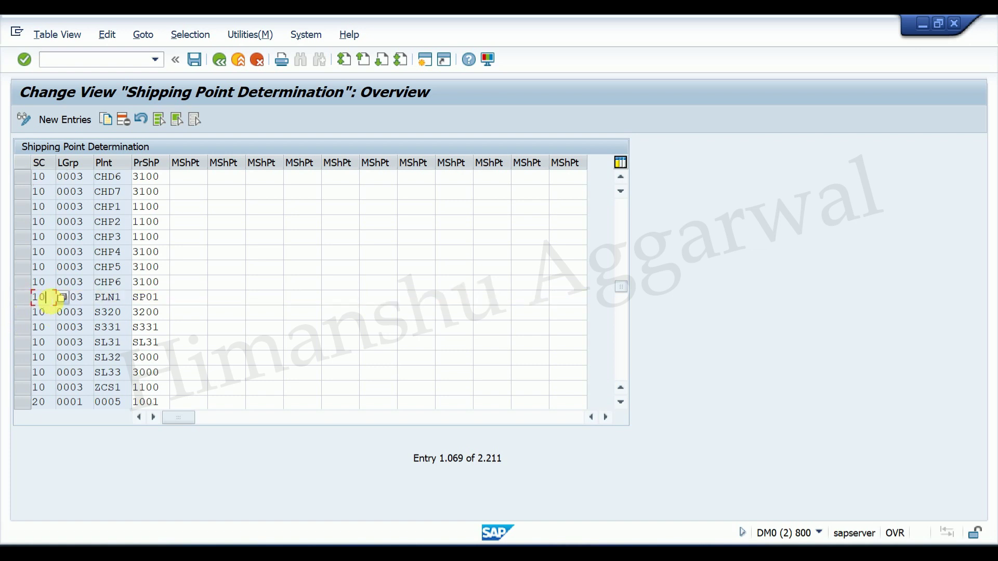
pyautogui.click(81, 300)
pyautogui.click(156, 299)
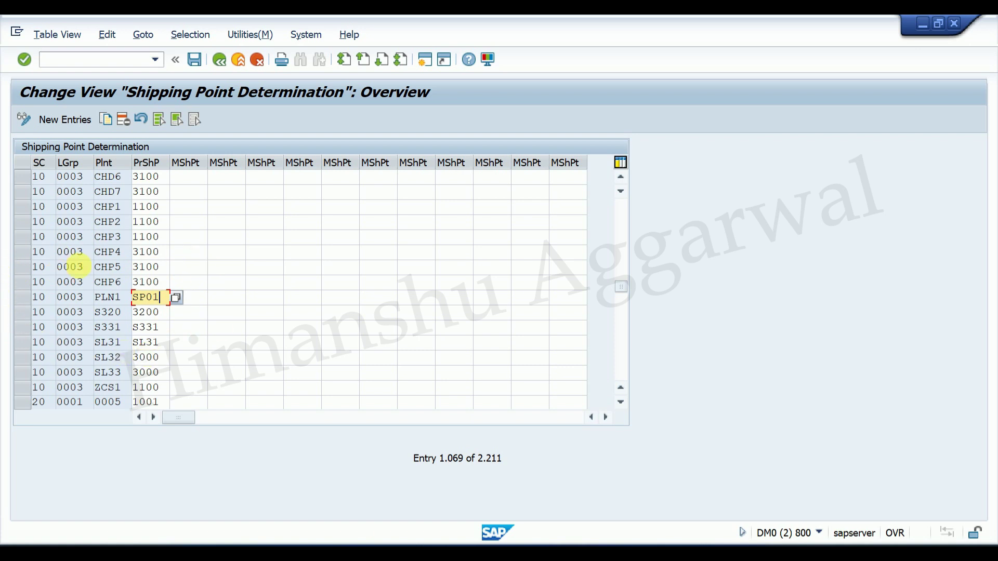
pyautogui.click(219, 60)
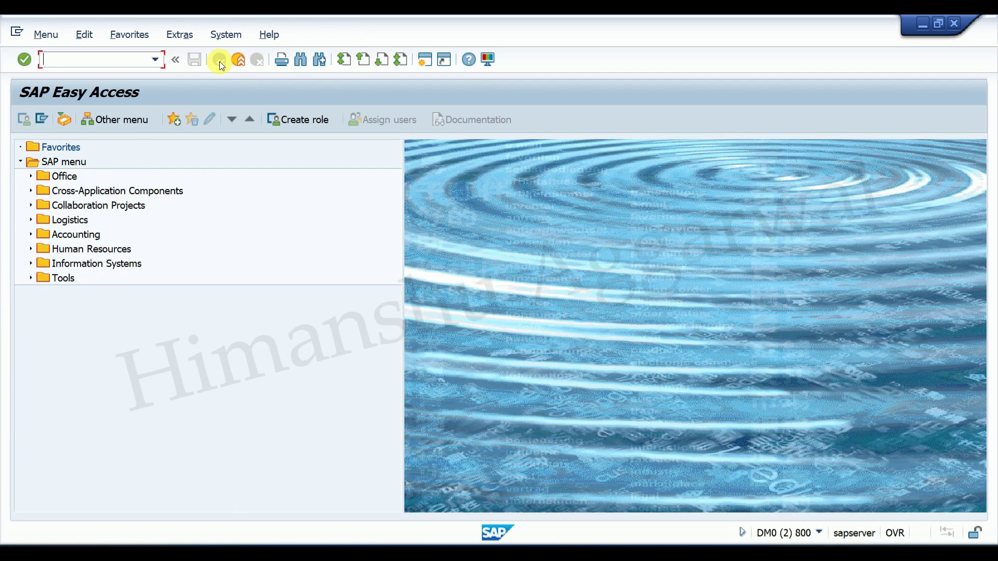
pyautogui.hotkey('alt', 'Tab')
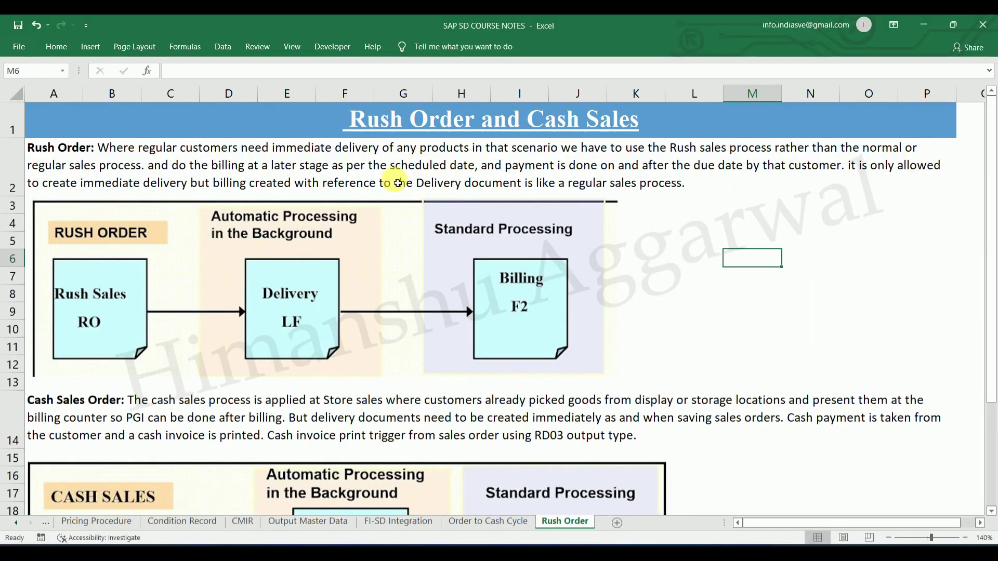